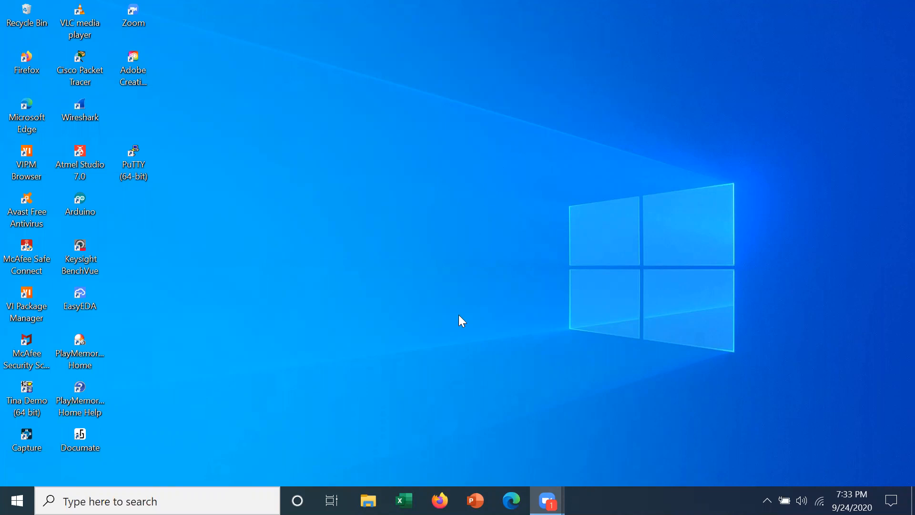
Search for 'TinkerCAD' in Firefox and open the official Tinkercad website.
{"action": "left_click", "coordinate": [439, 500]}
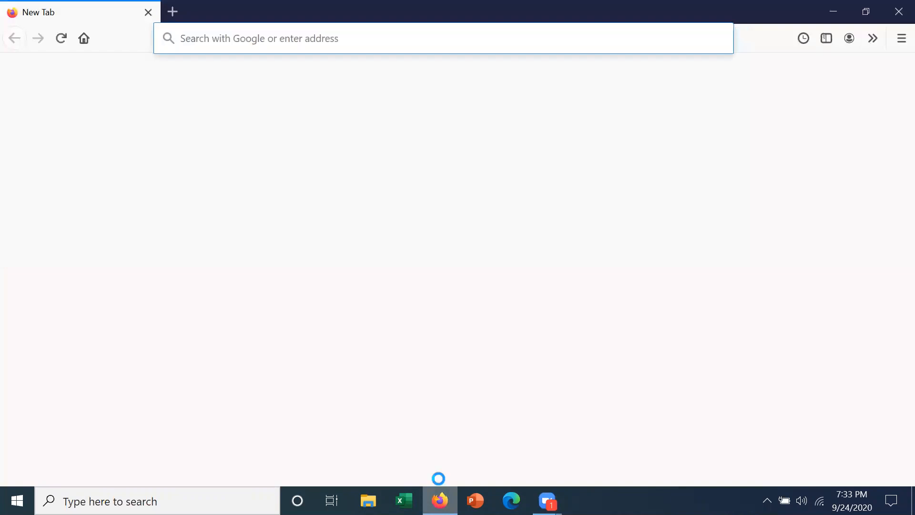
{"action": "left_click", "coordinate": [287, 39]}
{"action": "type", "text": "T"}
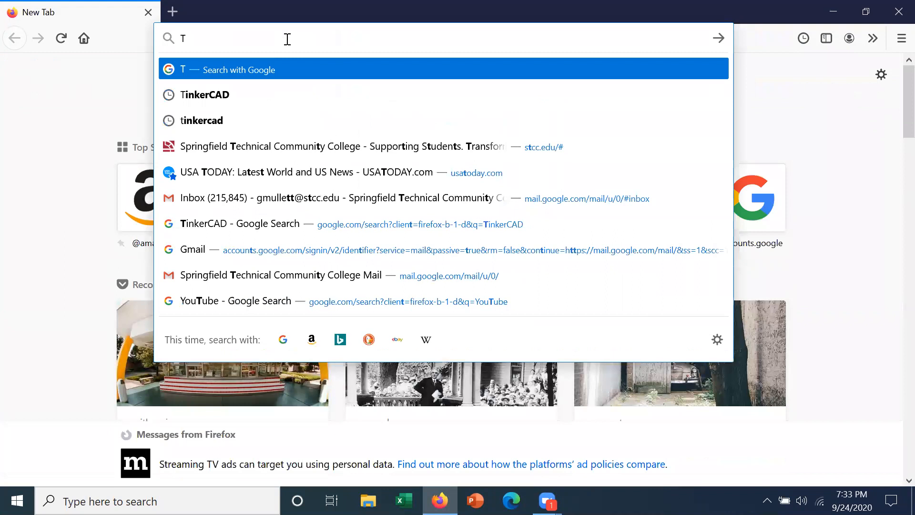
{"action": "type", "text": "inkerCAD"}
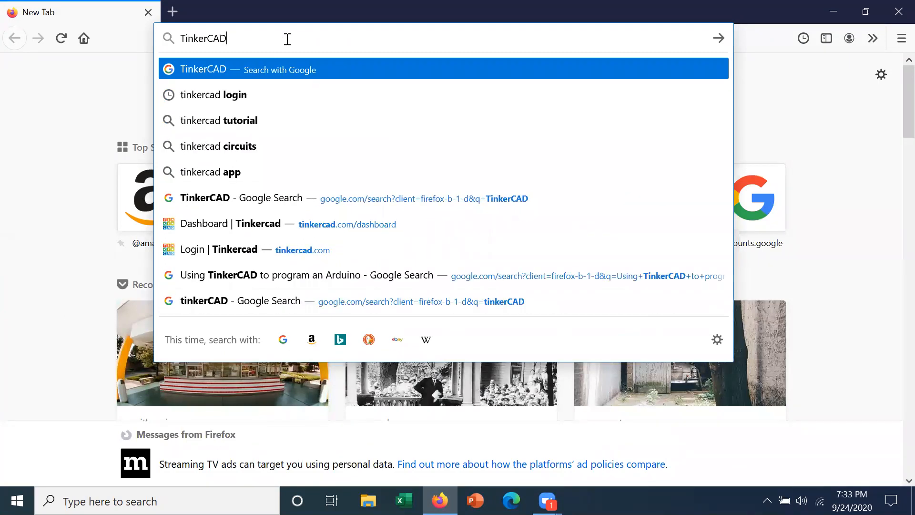
{"action": "key", "text": "Return"}
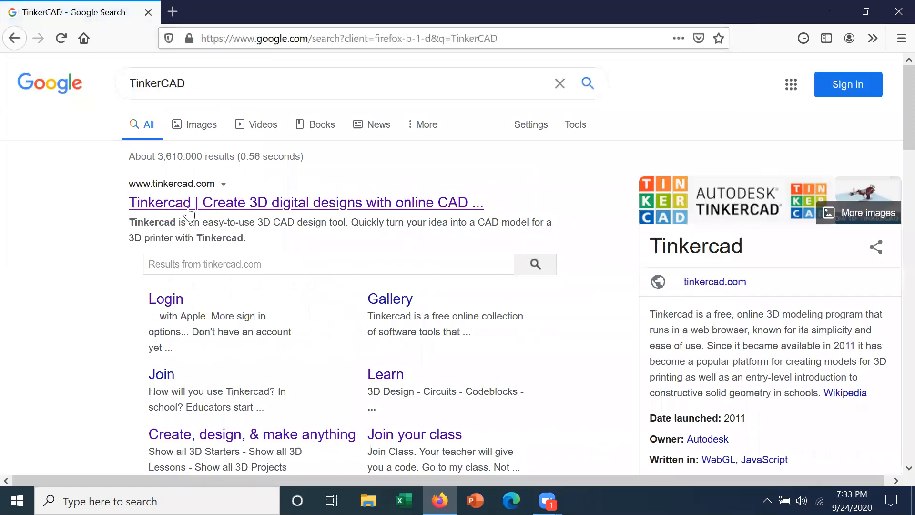
{"action": "left_click", "coordinate": [186, 210]}
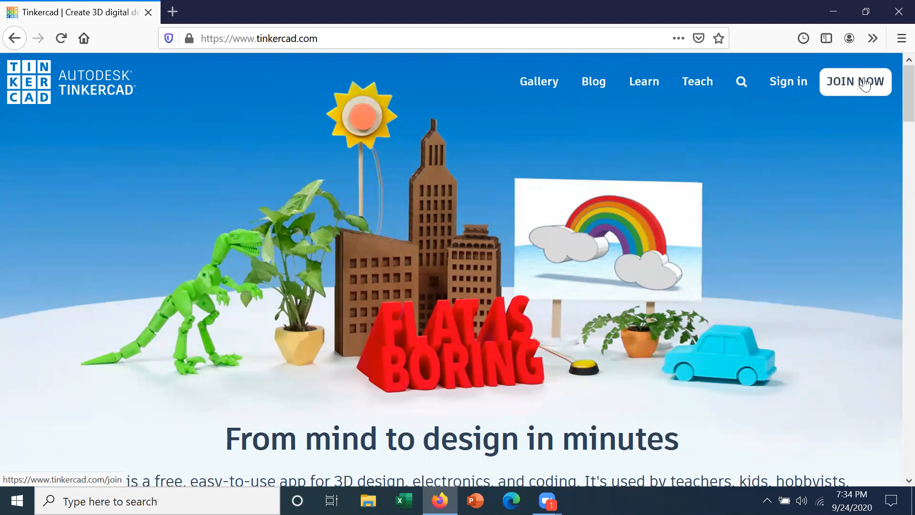
Go to Tinkercad's sign-in page and choose 'Students, join your class'.
{"action": "left_click", "coordinate": [789, 82]}
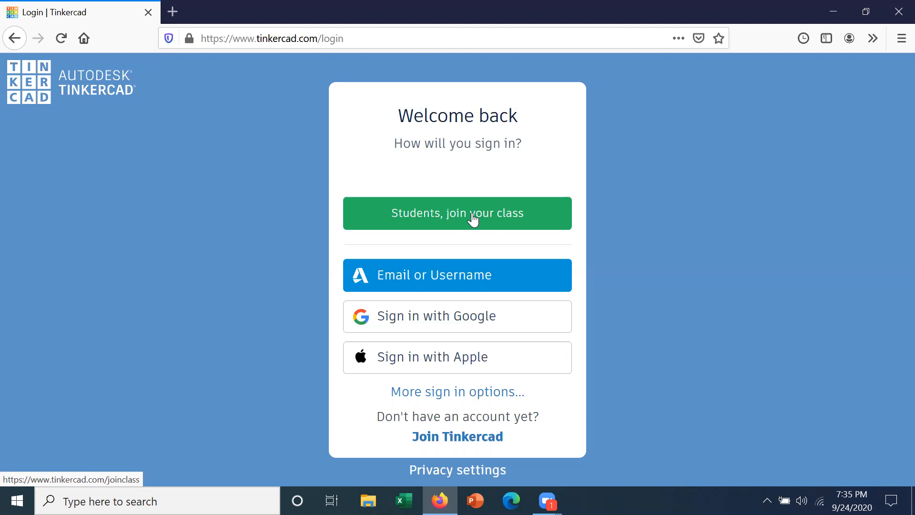
{"action": "left_click", "coordinate": [473, 220]}
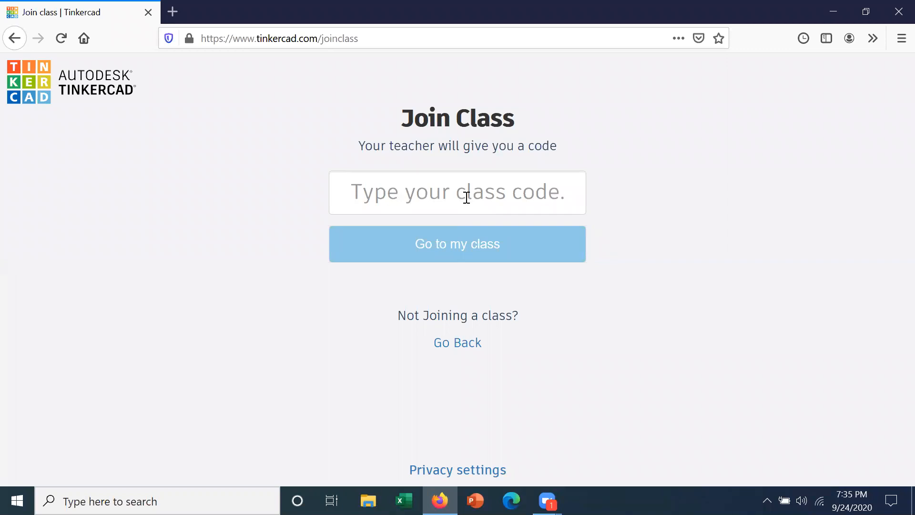
Join the ELE-111 - Internet of Things class by entering the class code and student nickname.
{"action": "left_click", "coordinate": [466, 197]}
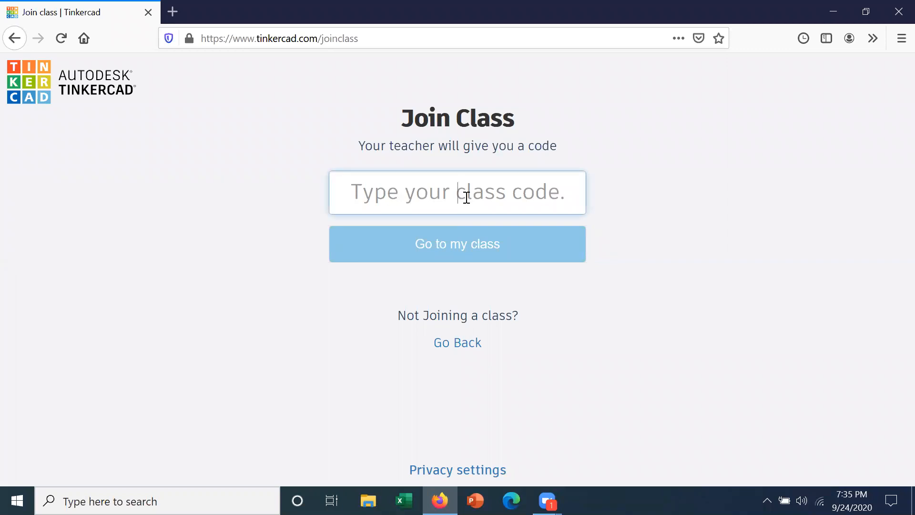
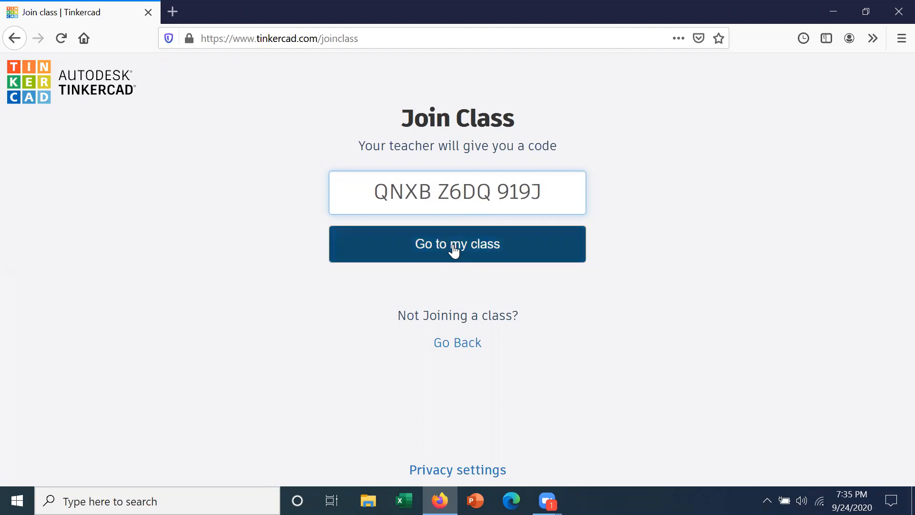
{"action": "left_click", "coordinate": [452, 246]}
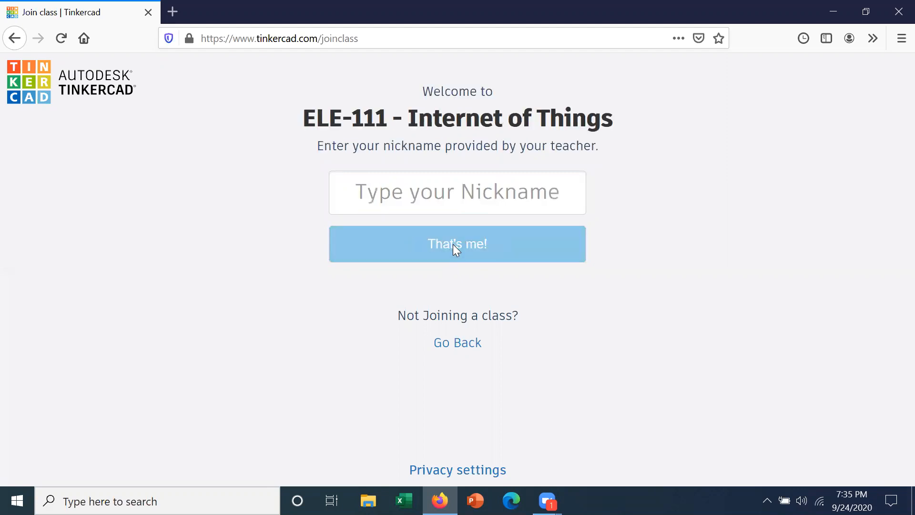
{"action": "left_click", "coordinate": [460, 192]}
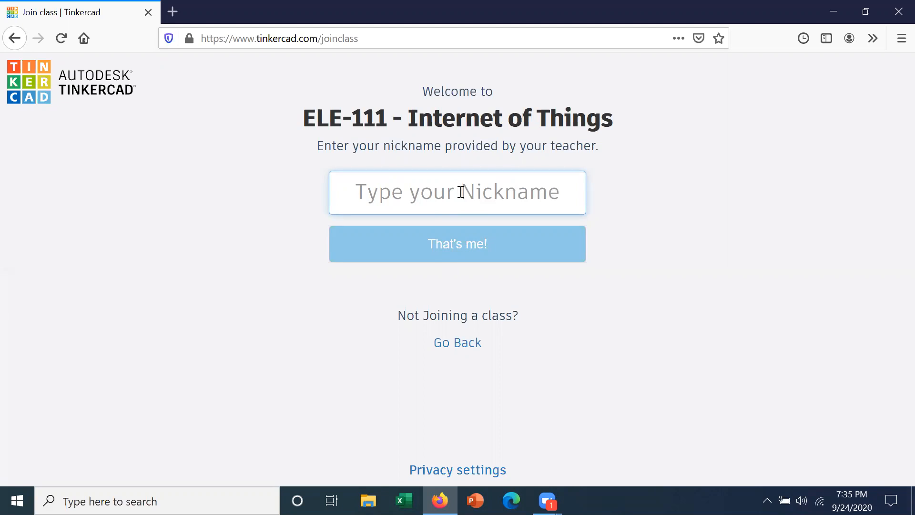
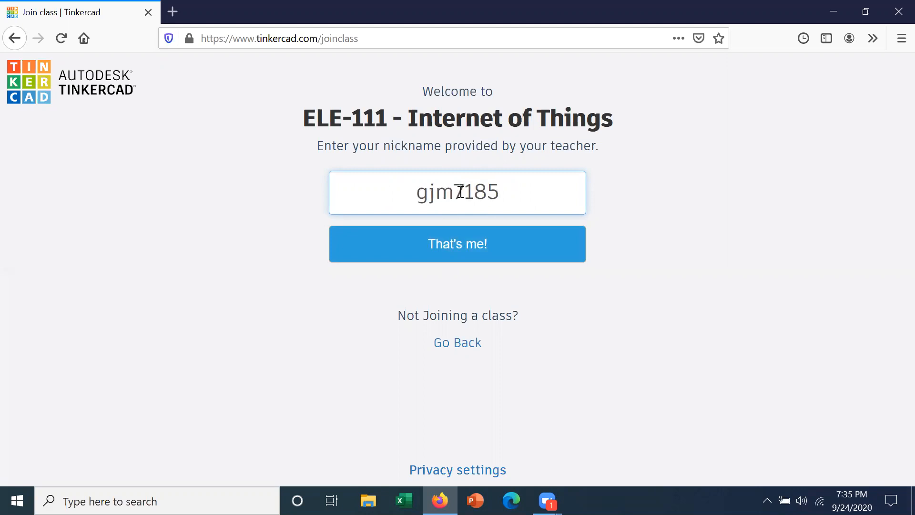
{"action": "left_click", "coordinate": [451, 247]}
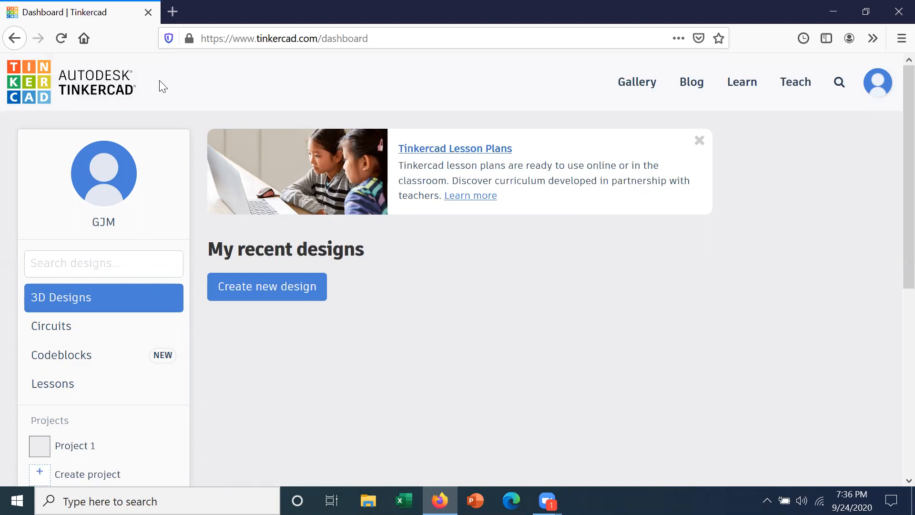
Show the Circuits designs, listing Powerful Bruticus-Allis and Adding Components.
{"action": "left_click", "coordinate": [70, 328]}
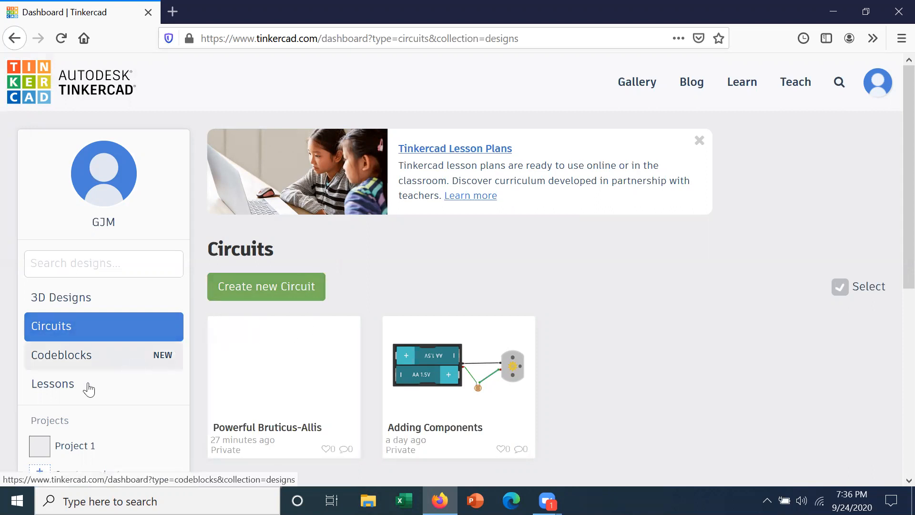
{"action": "left_click", "coordinate": [64, 391]}
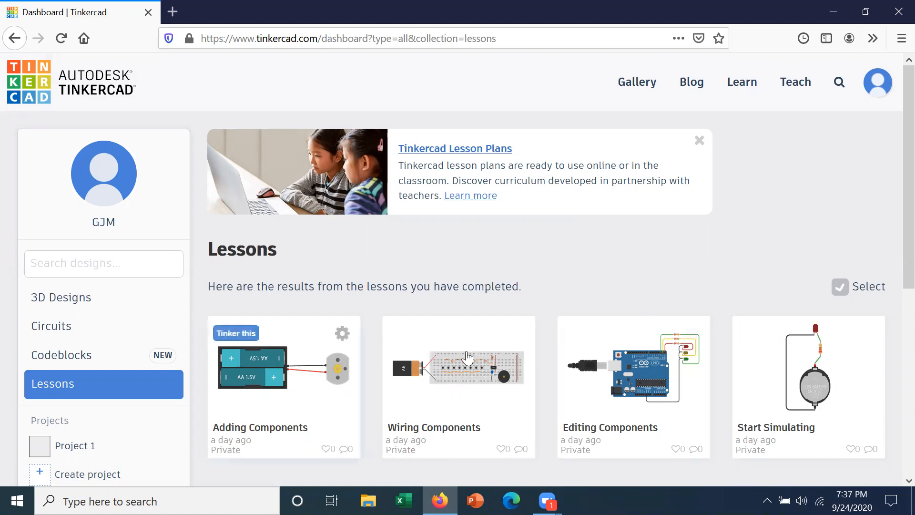
{"action": "mouse_move", "coordinate": [829, 350]}
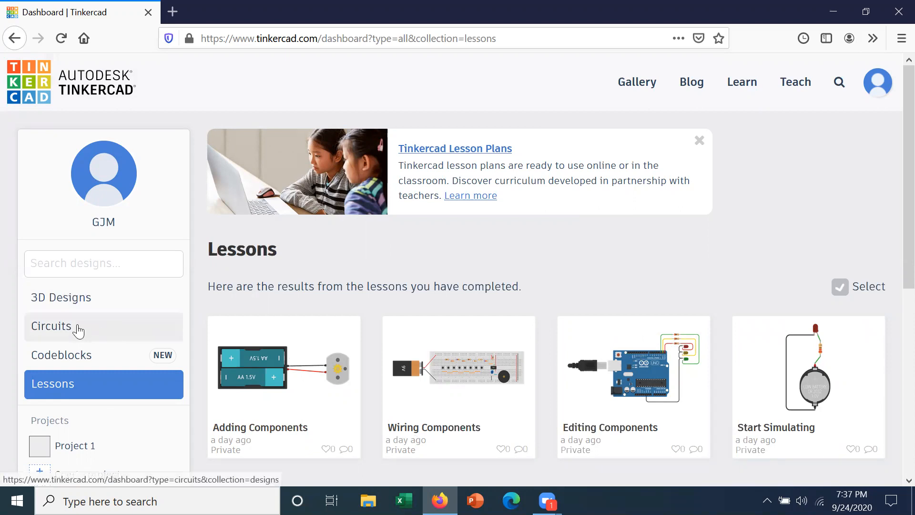
{"action": "left_click", "coordinate": [77, 328]}
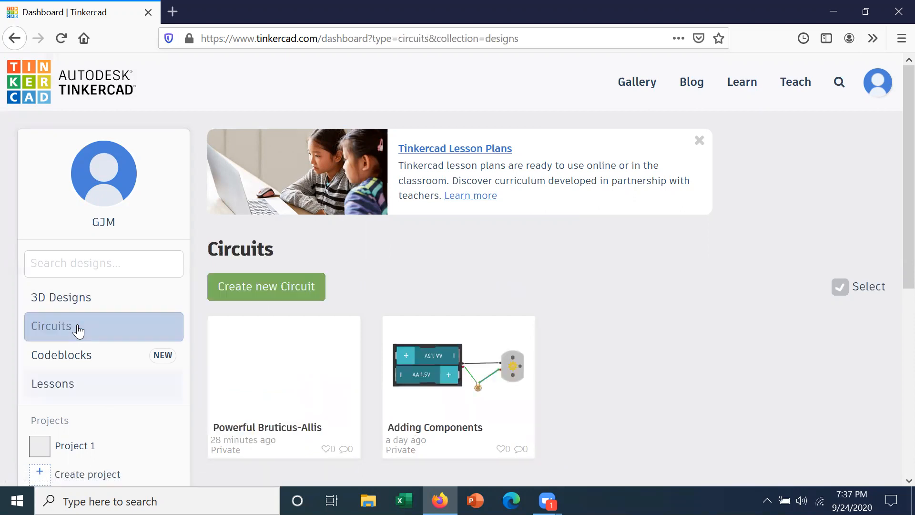
Create a new circuit, return to the dashboard, and create another one, Shiny Wluff-Gogo.
{"action": "left_click", "coordinate": [280, 280]}
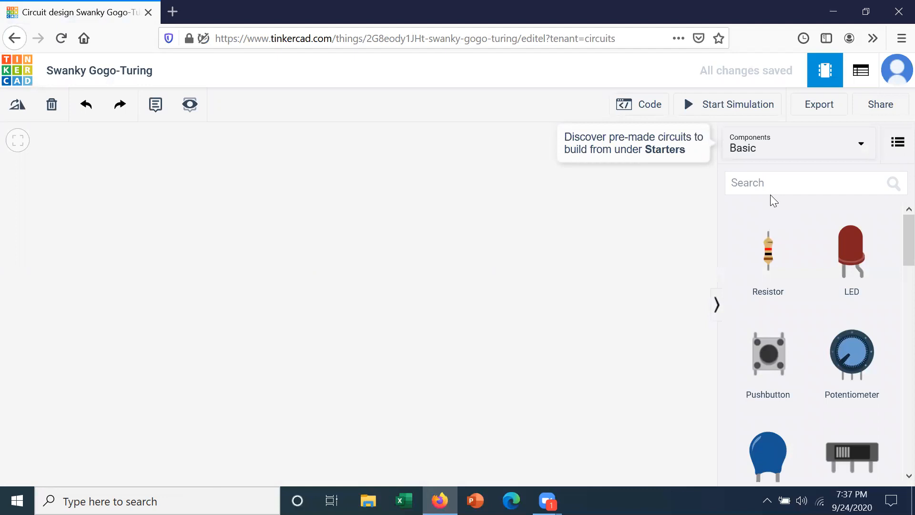
{"action": "left_click", "coordinate": [18, 61]}
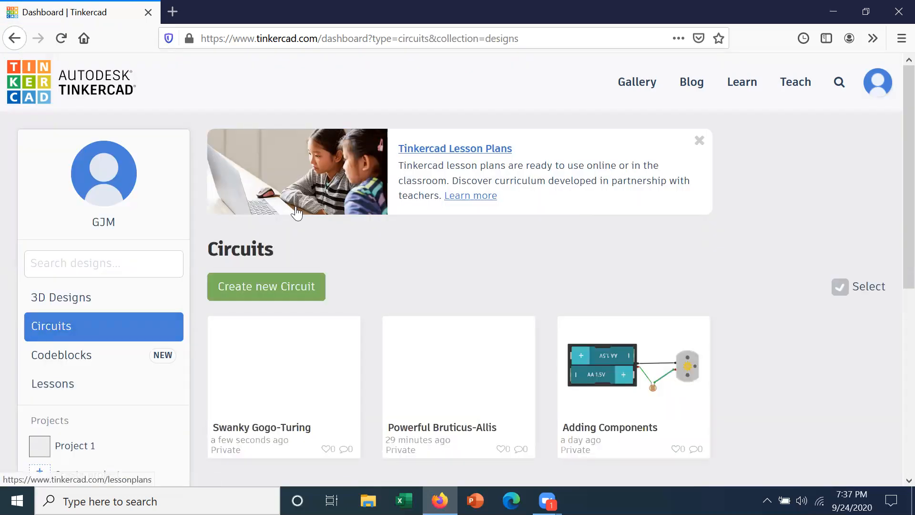
{"action": "left_click", "coordinate": [269, 287]}
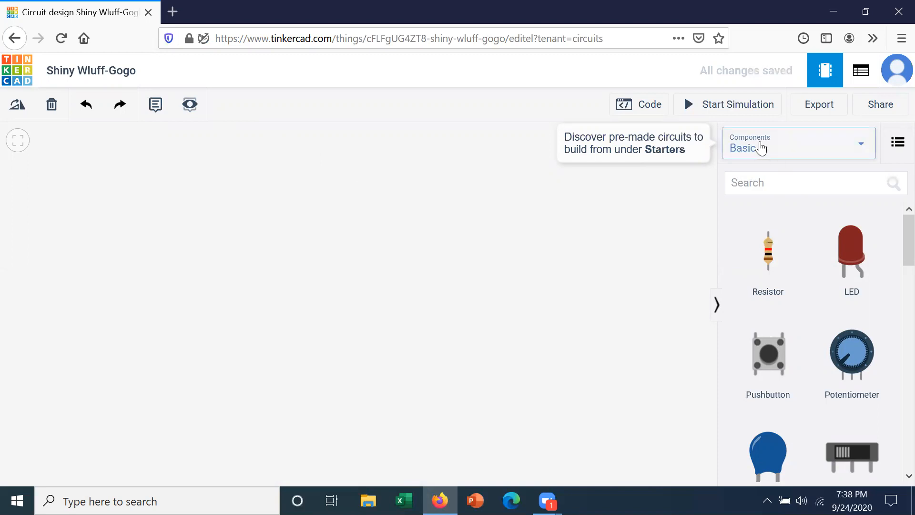
Switch the components panel to the Basic category, displayed as a thumbnail grid.
{"action": "left_click", "coordinate": [864, 149]}
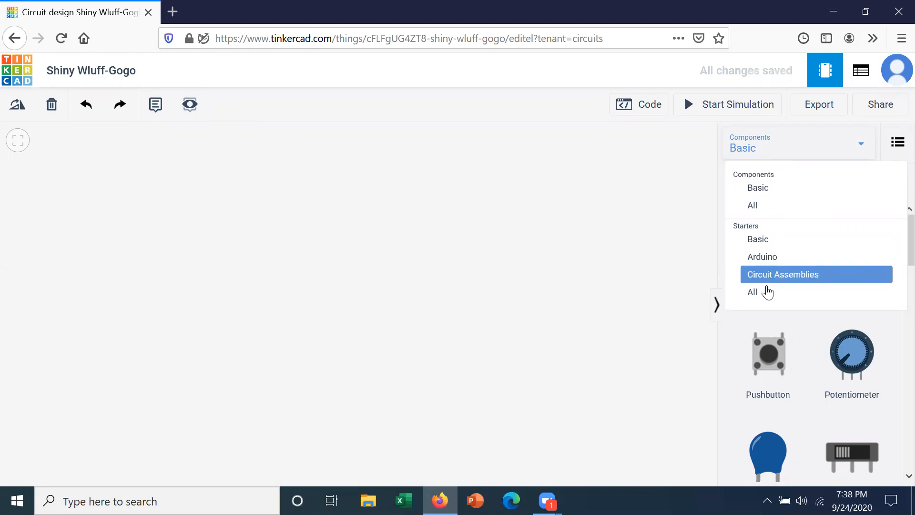
{"action": "left_click", "coordinate": [897, 143]}
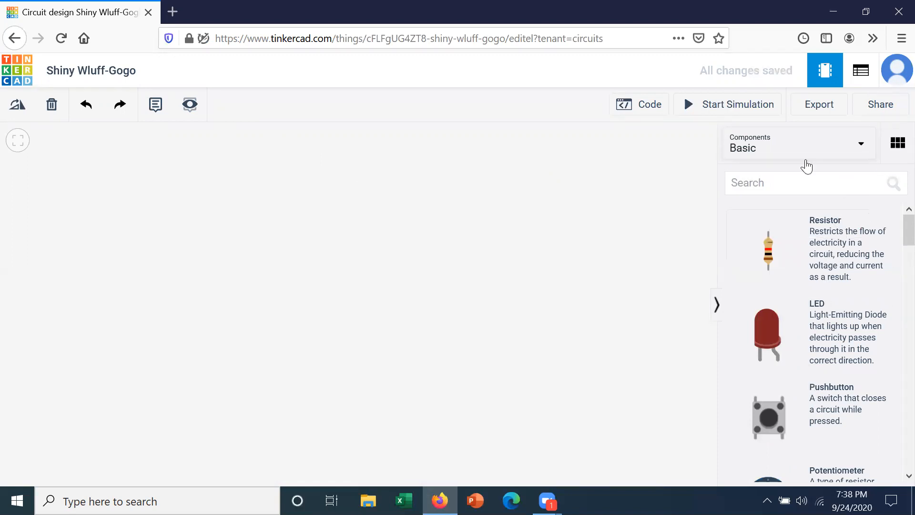
{"action": "left_click", "coordinate": [750, 148]}
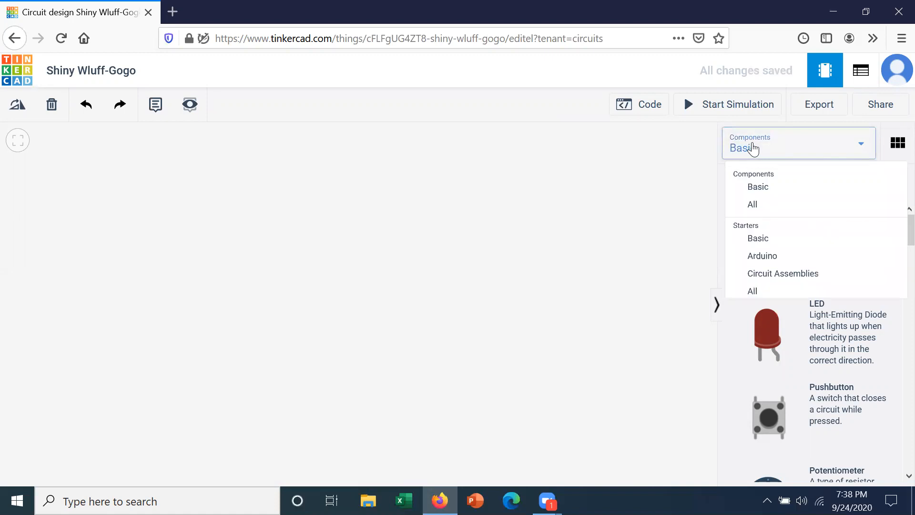
{"action": "left_click", "coordinate": [758, 187]}
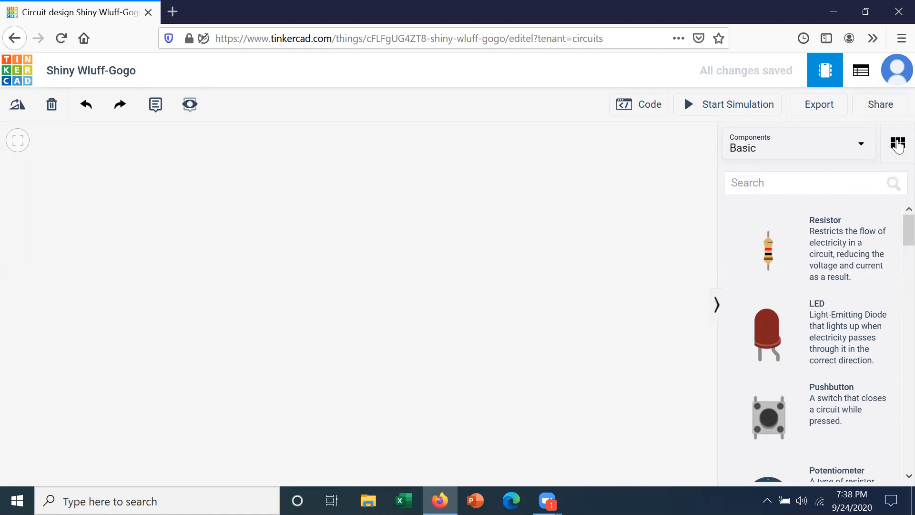
{"action": "left_click", "coordinate": [898, 144]}
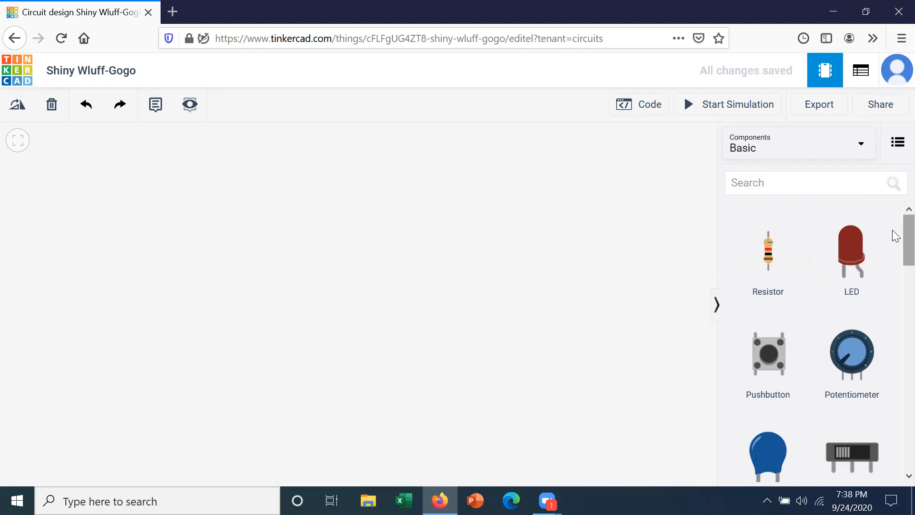
{"action": "scroll", "coordinate": [886, 242], "scroll_direction": "down", "scroll_amount": 3}
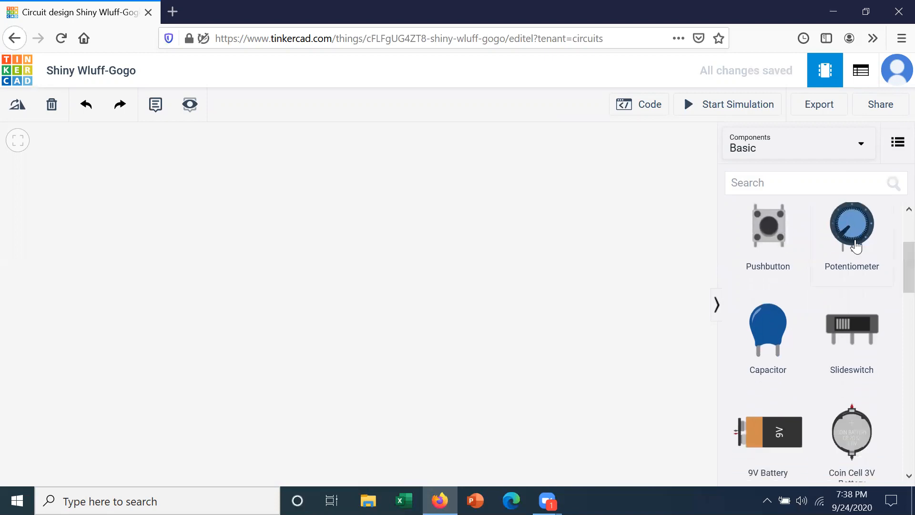
{"action": "scroll", "coordinate": [894, 281], "scroll_direction": "down", "scroll_amount": 2}
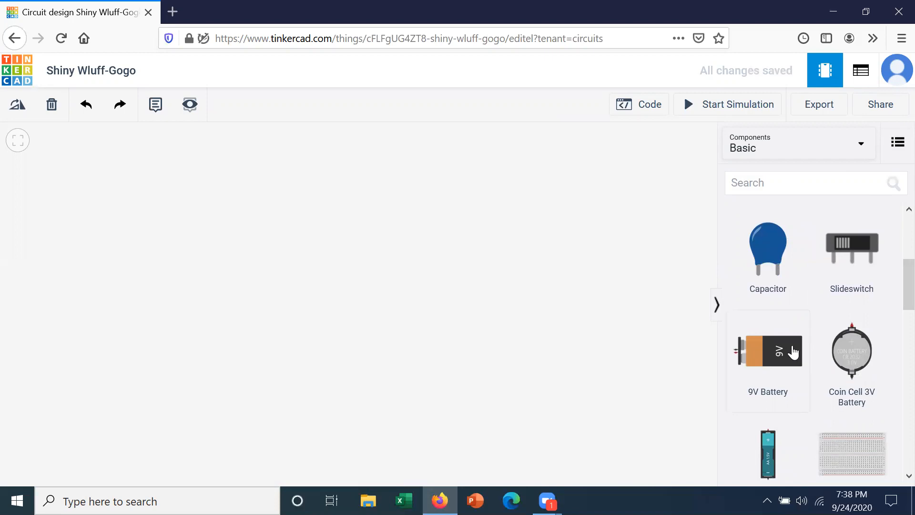
{"action": "scroll", "coordinate": [895, 307], "scroll_direction": "down", "scroll_amount": 2}
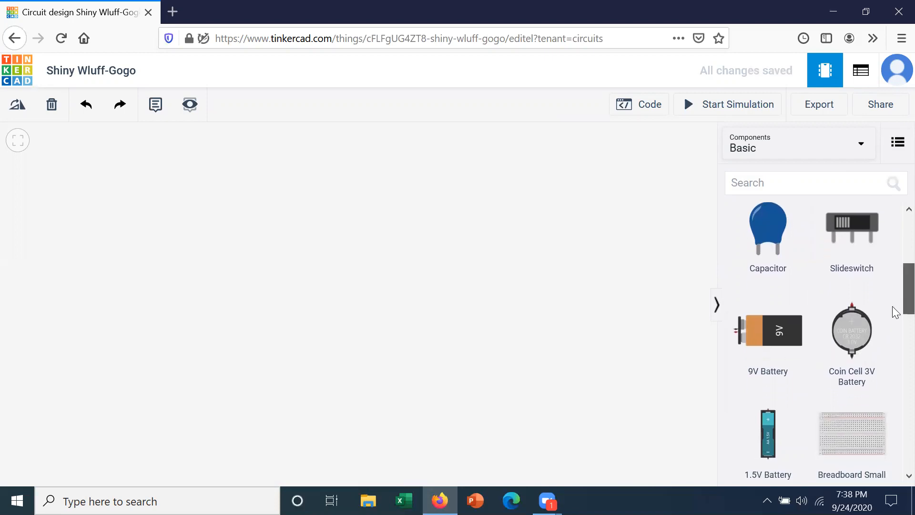
{"action": "scroll", "coordinate": [895, 329], "scroll_direction": "down", "scroll_amount": 3}
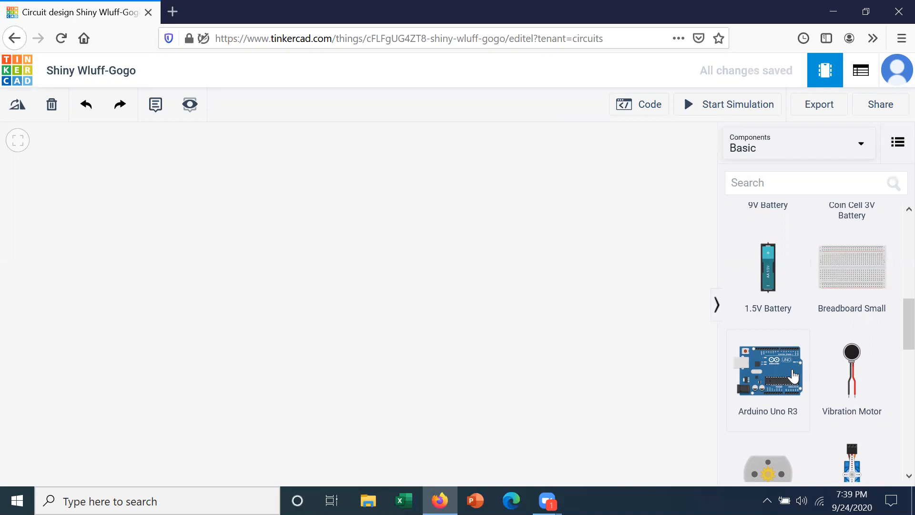
{"action": "scroll", "coordinate": [894, 341], "scroll_direction": "down", "scroll_amount": 3}
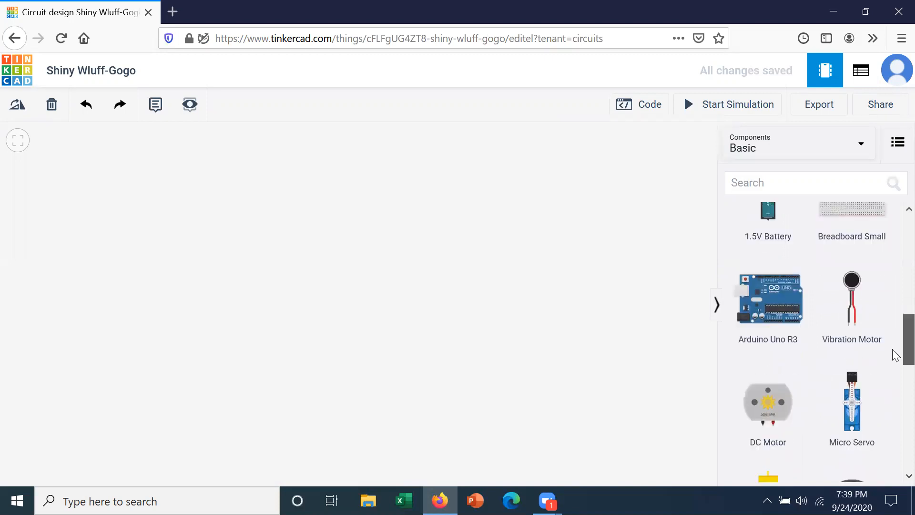
{"action": "scroll", "coordinate": [894, 357], "scroll_direction": "down", "scroll_amount": 3}
{"action": "scroll", "coordinate": [895, 374], "scroll_direction": "down", "scroll_amount": 1}
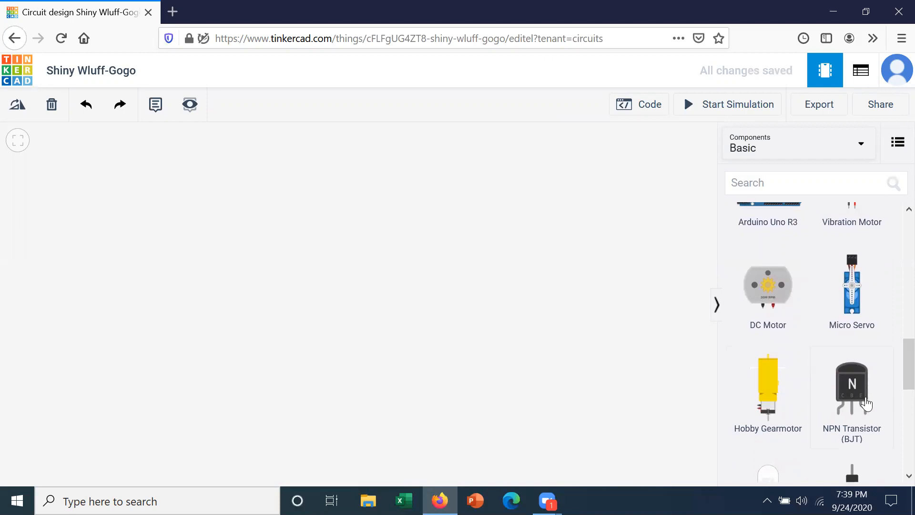
{"action": "scroll", "coordinate": [895, 385], "scroll_direction": "down", "scroll_amount": 6}
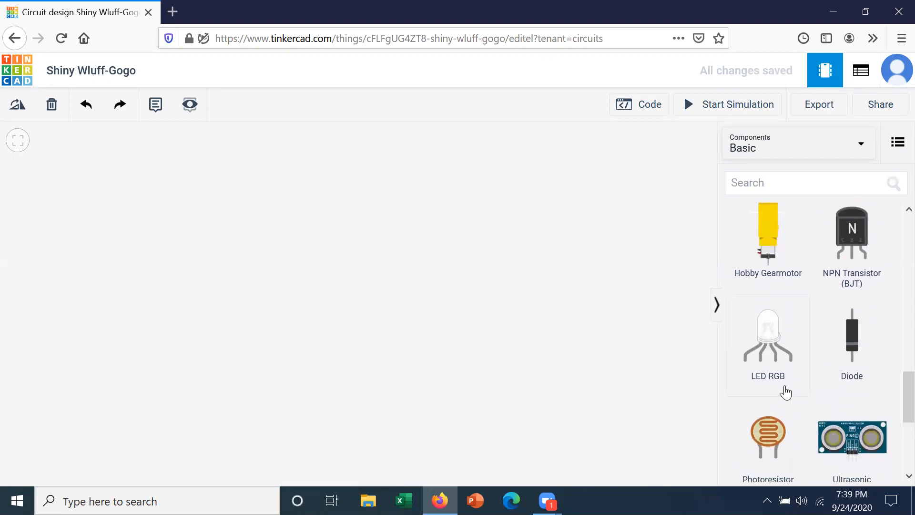
{"action": "scroll", "coordinate": [895, 385], "scroll_direction": "down", "scroll_amount": 4}
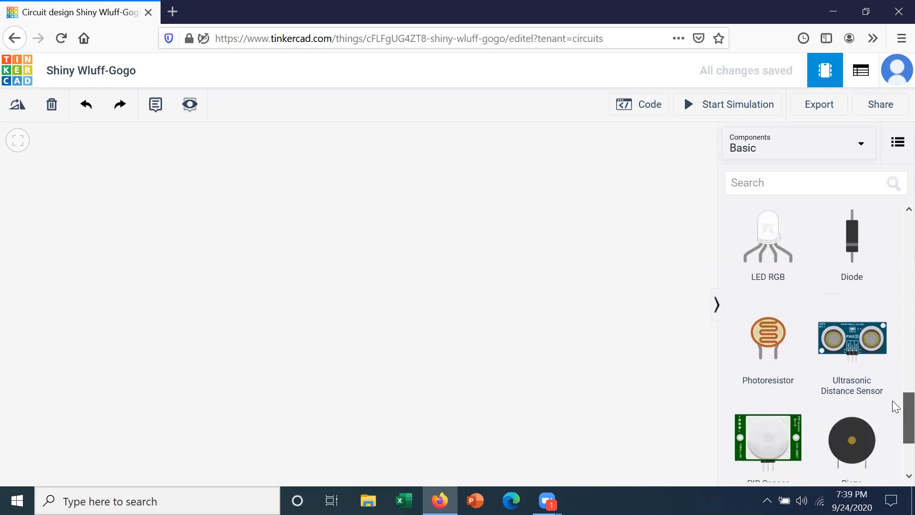
{"action": "scroll", "coordinate": [895, 410], "scroll_direction": "down", "scroll_amount": 2}
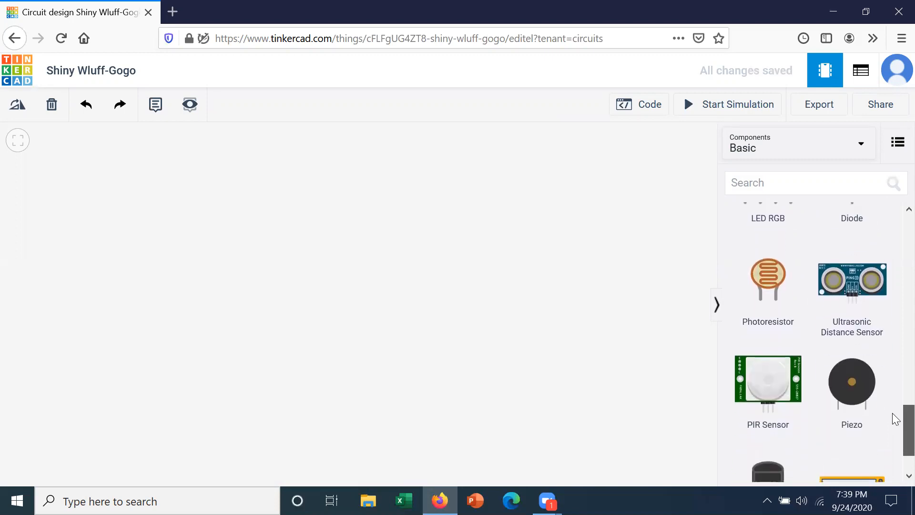
{"action": "scroll", "coordinate": [894, 427], "scroll_direction": "down", "scroll_amount": 2}
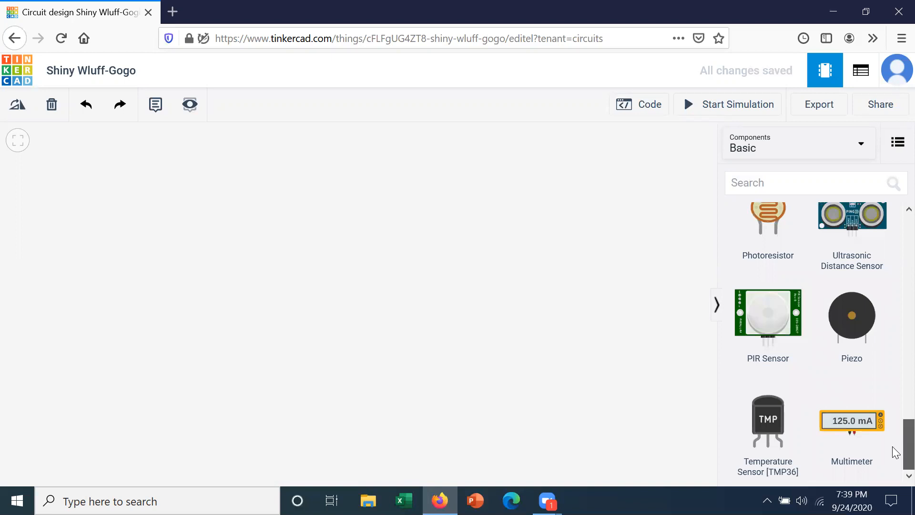
{"action": "scroll", "coordinate": [894, 429], "scroll_direction": "up", "scroll_amount": 15}
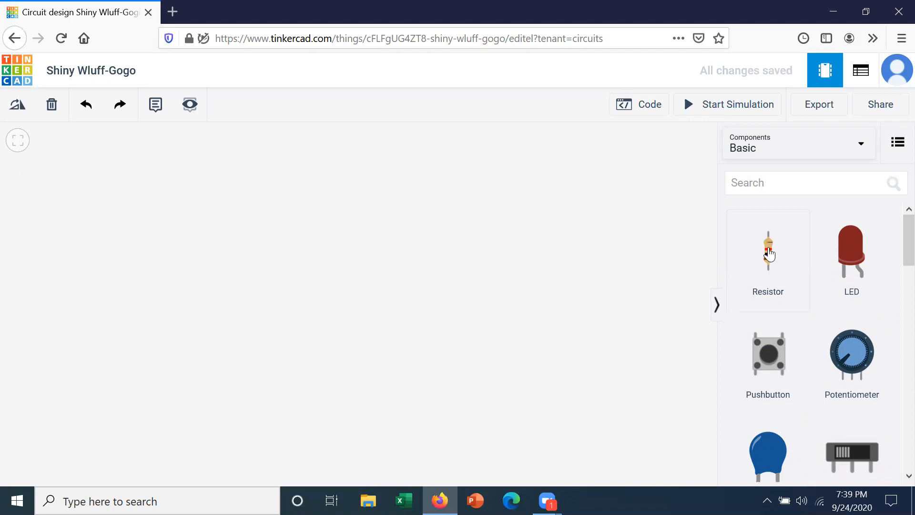
Drag a Resistor from the components panel onto the workplane and settle it in place.
{"action": "left_click_drag", "start_coordinate": [769, 254], "coordinate": [533, 252]}
{"action": "left_click_drag", "start_coordinate": [477, 265], "coordinate": [456, 266]}
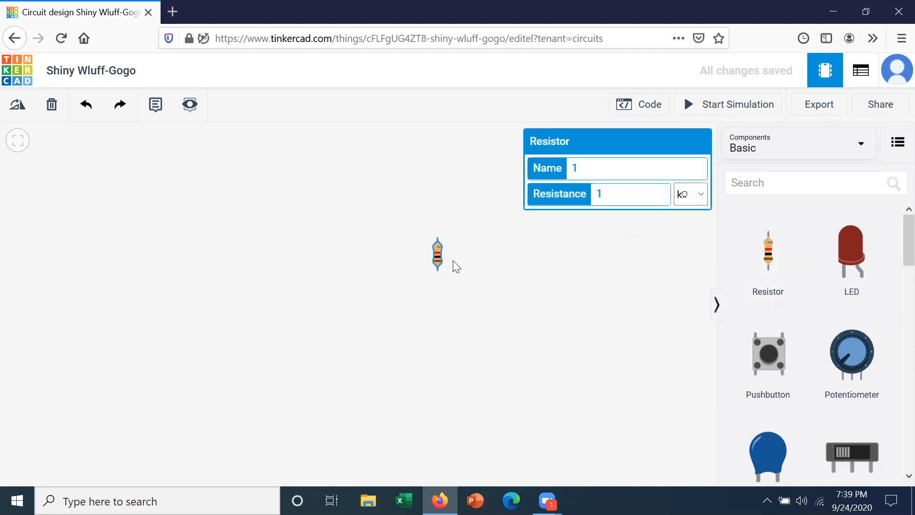
Set the resistor to 220 Ω and rotate it twice by 30 degrees.
{"action": "left_click", "coordinate": [630, 191]}
{"action": "key", "text": "BackSpace"}
{"action": "type", "text": "220"}
{"action": "left_click", "coordinate": [701, 195]}
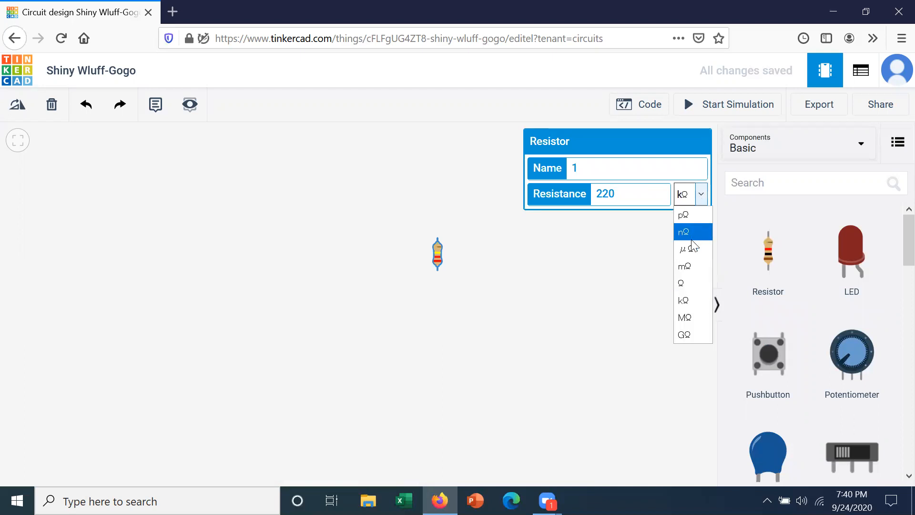
{"action": "left_click", "coordinate": [688, 281]}
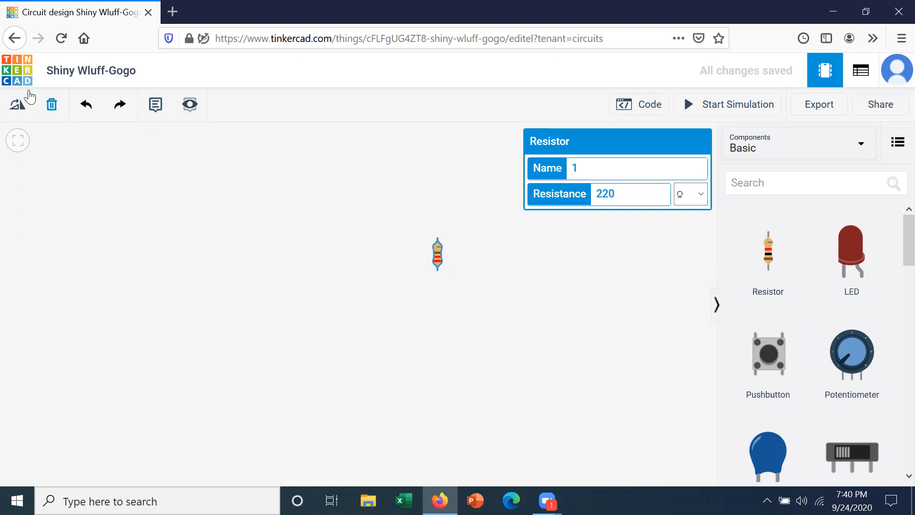
{"action": "left_click", "coordinate": [18, 112]}
{"action": "left_click", "coordinate": [23, 110]}
Make the first resistor horizontal, then add a second resistor and rotate it horizontal.
{"action": "left_click", "coordinate": [23, 110]}
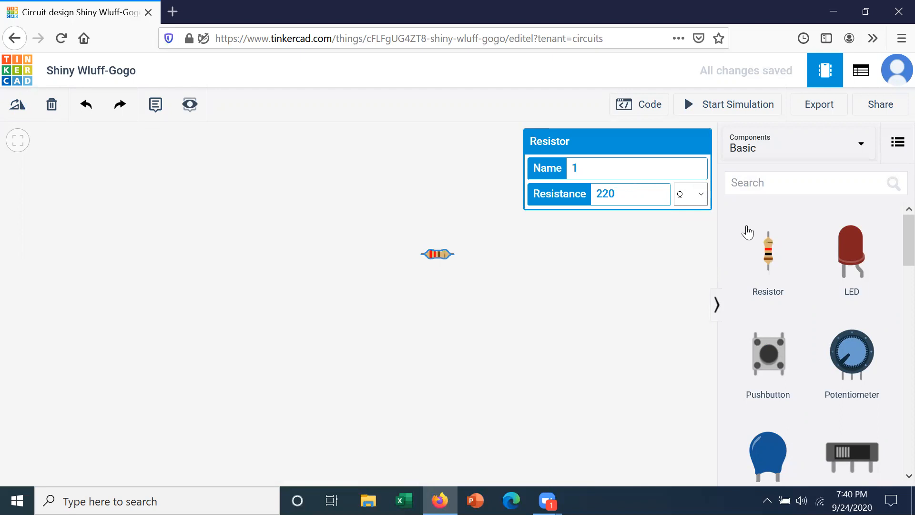
{"action": "left_click_drag", "start_coordinate": [768, 253], "coordinate": [513, 253]}
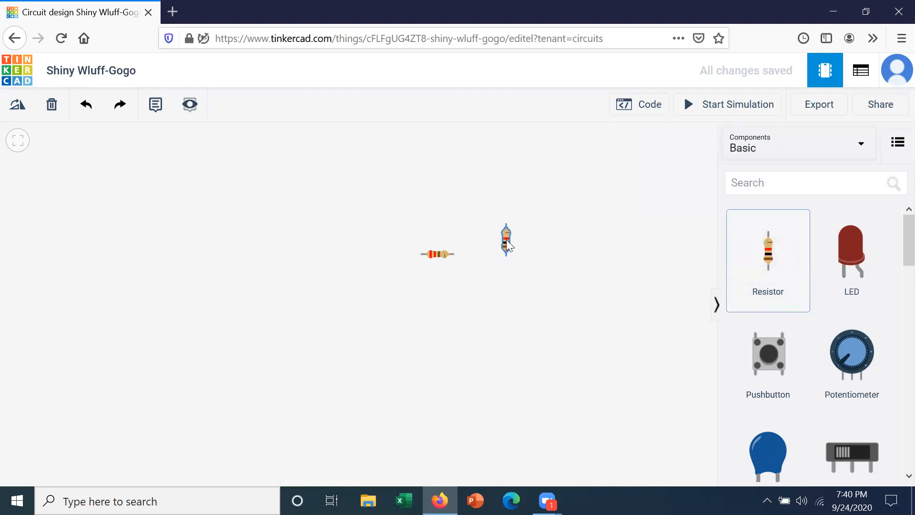
{"action": "left_click", "coordinate": [506, 240]}
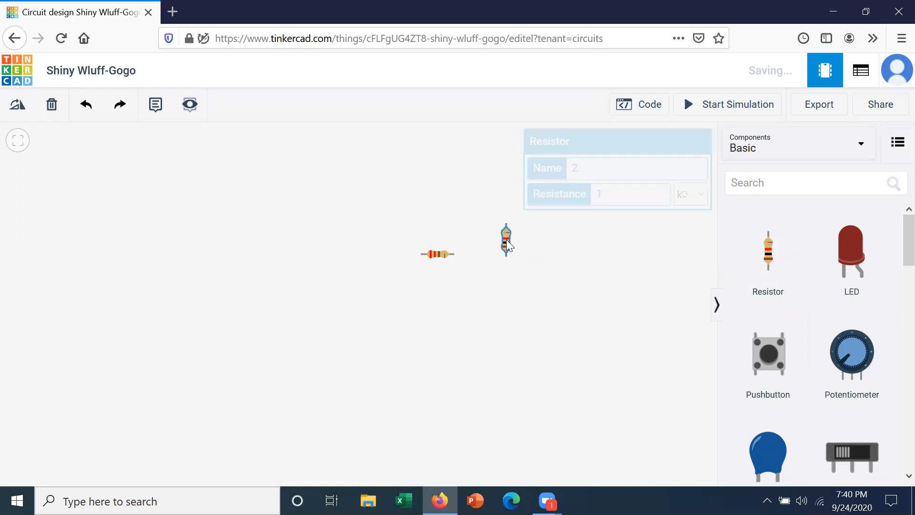
{"action": "left_click", "coordinate": [13, 105]}
{"action": "left_click", "coordinate": [14, 106]}
{"action": "left_click", "coordinate": [13, 106]}
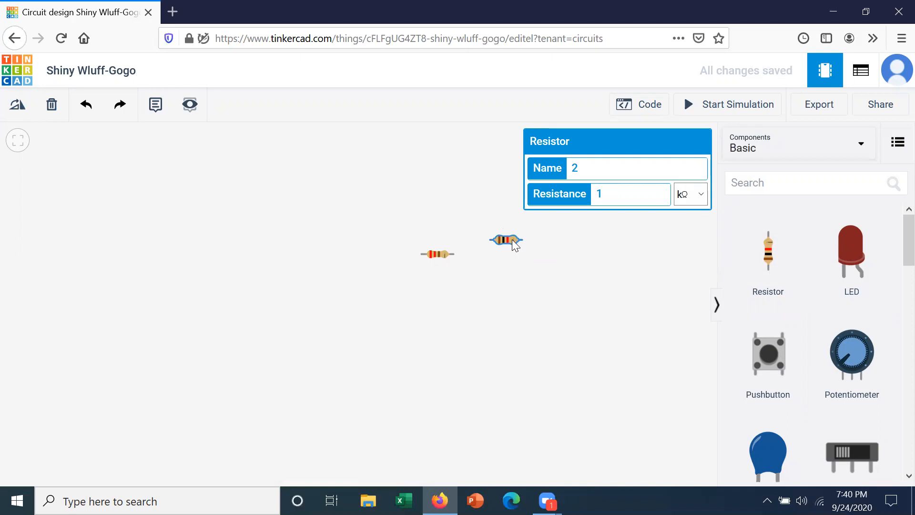
{"action": "left_click", "coordinate": [506, 280]}
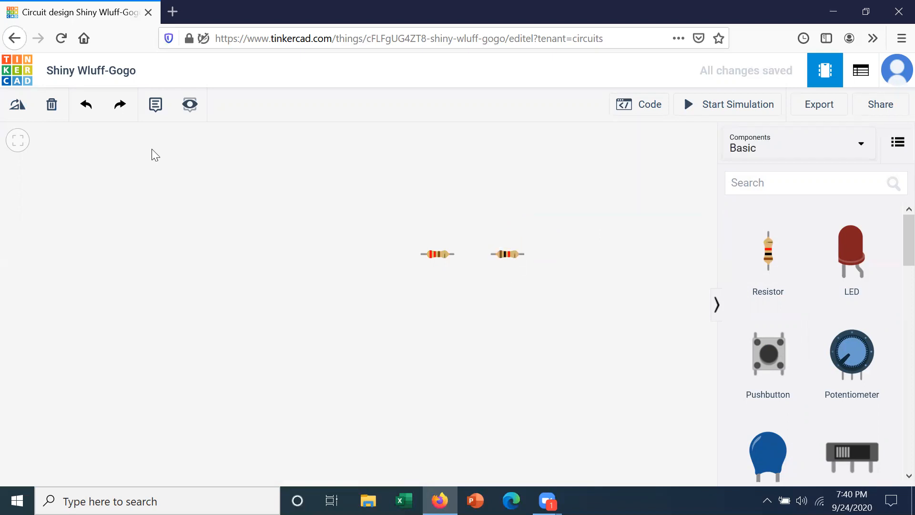
Connect the two resistors with a black wire.
{"action": "left_click", "coordinate": [452, 252]}
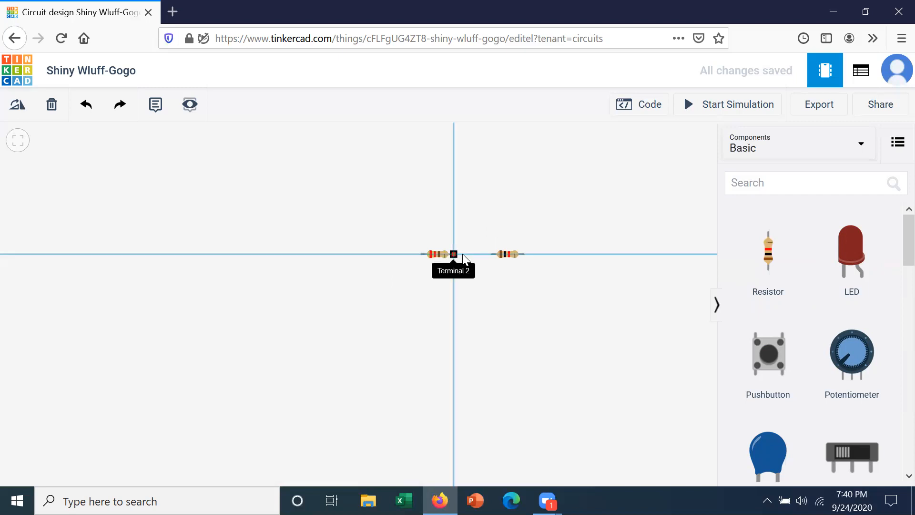
{"action": "left_click", "coordinate": [489, 256]}
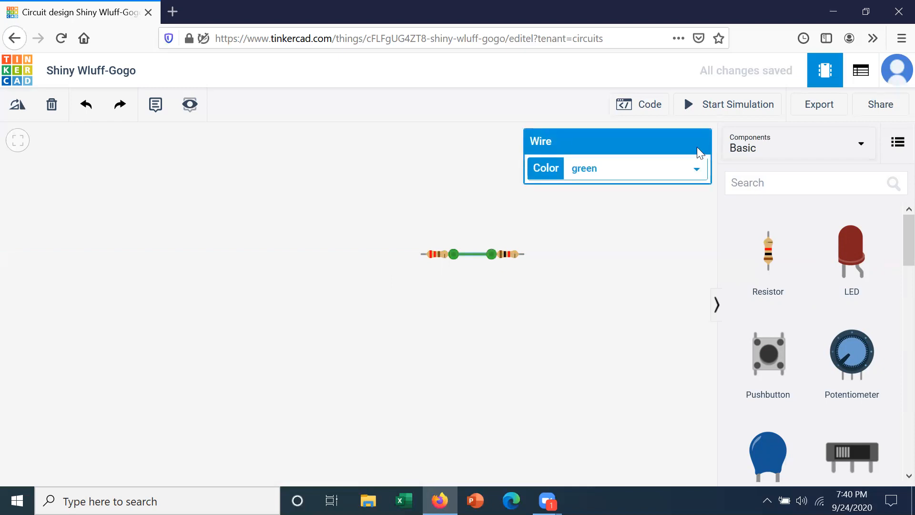
{"action": "left_click", "coordinate": [697, 169]}
{"action": "left_click", "coordinate": [625, 190]}
{"action": "left_click", "coordinate": [593, 271]}
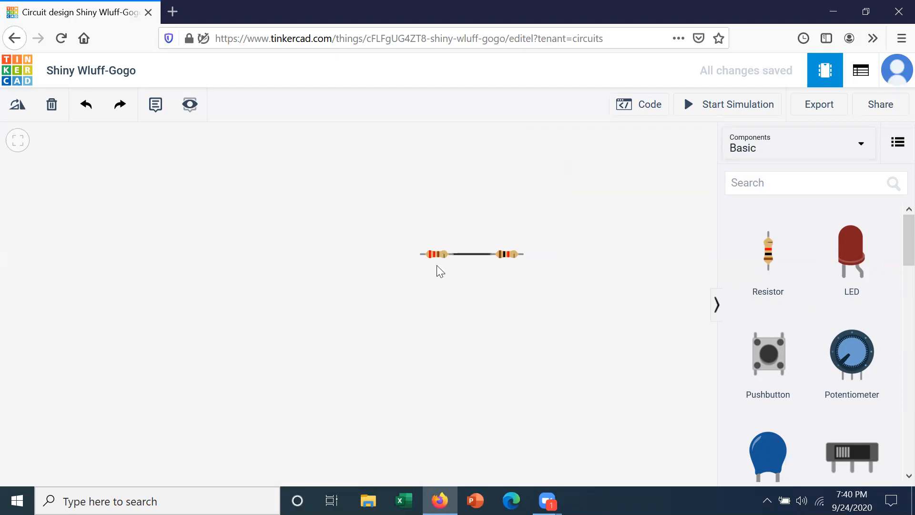
Delete both resistors and their wire, leaving the canvas empty.
{"action": "left_click", "coordinate": [512, 256]}
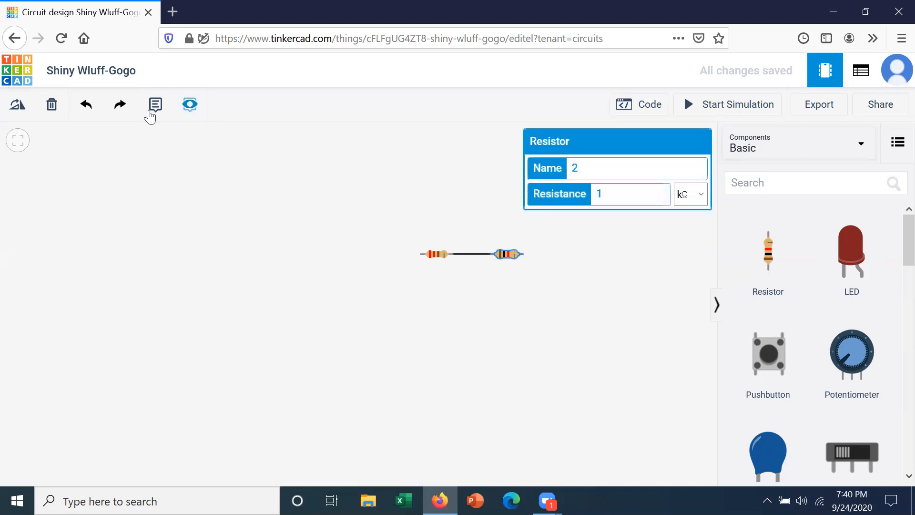
{"action": "left_click", "coordinate": [51, 103]}
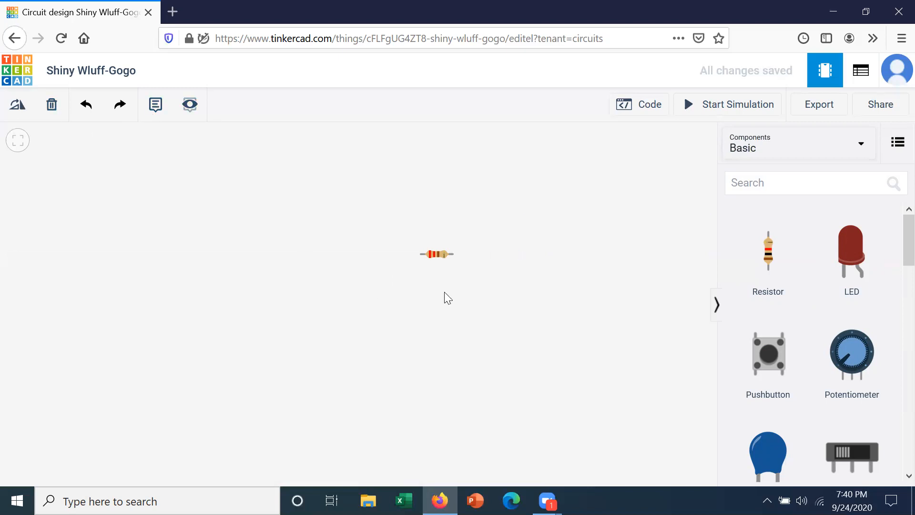
{"action": "left_click", "coordinate": [437, 255]}
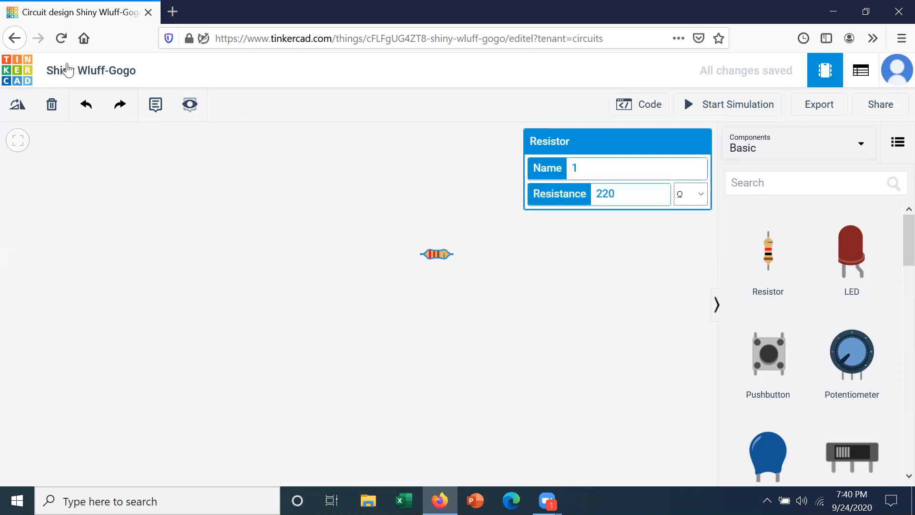
{"action": "left_click", "coordinate": [53, 106]}
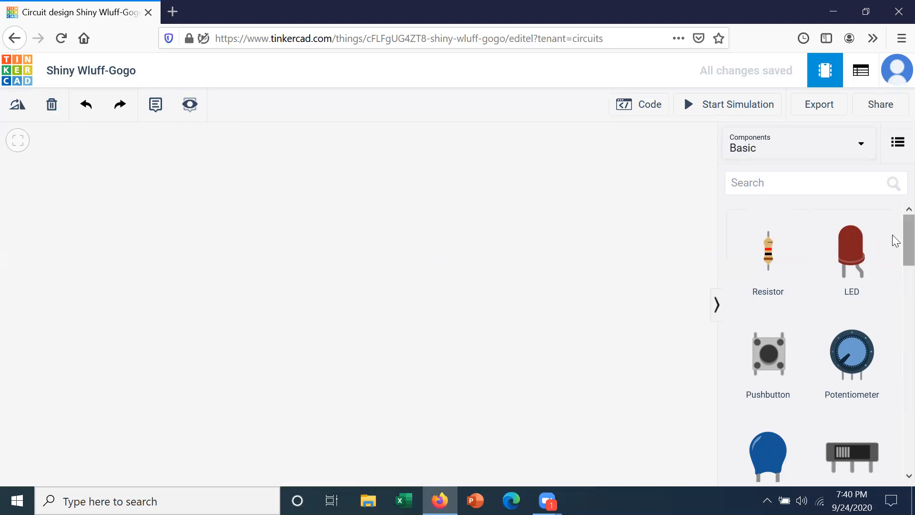
Place a Breadboard Small on the empty canvas and deselect it.
{"action": "scroll", "coordinate": [892, 278], "scroll_direction": "down", "scroll_amount": 15}
{"action": "scroll", "coordinate": [893, 320], "scroll_direction": "up", "scroll_amount": 1}
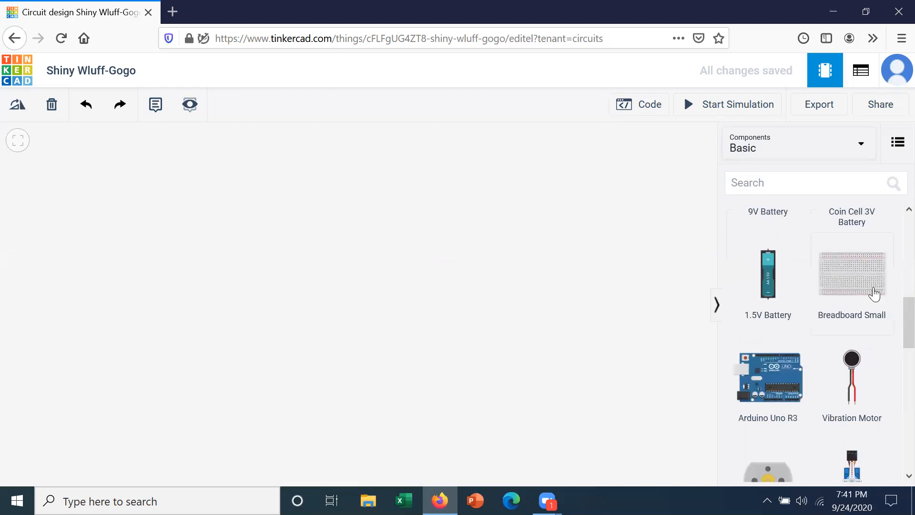
{"action": "left_click_drag", "start_coordinate": [874, 293], "coordinate": [415, 262]}
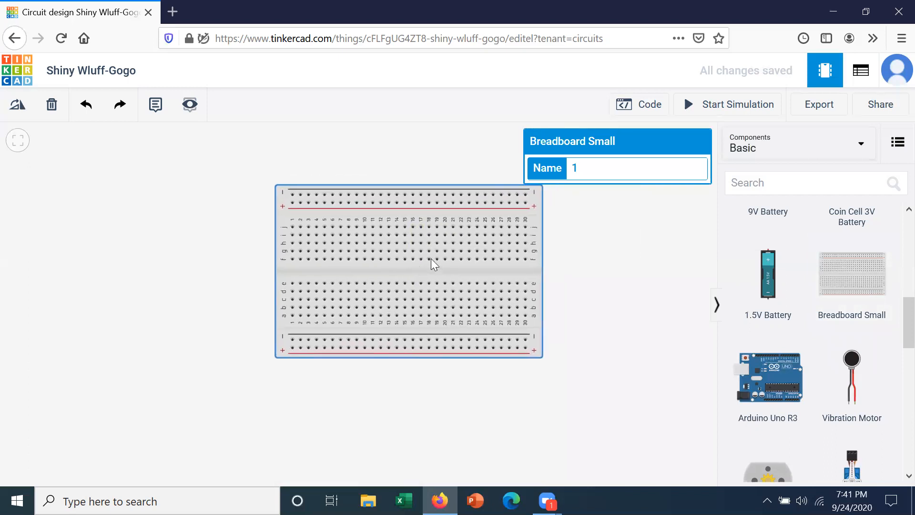
{"action": "left_click", "coordinate": [578, 256]}
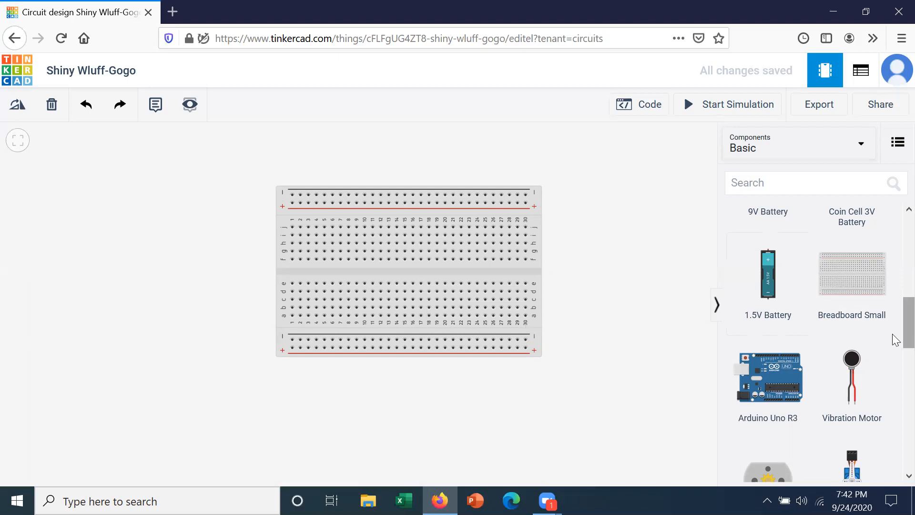
Add a 1 kΩ resistor, turn it horizontal, and plug it into the breadboard's upper half.
{"action": "scroll", "coordinate": [891, 305], "scroll_direction": "up", "scroll_amount": 4}
{"action": "scroll", "coordinate": [886, 255], "scroll_direction": "up", "scroll_amount": 2}
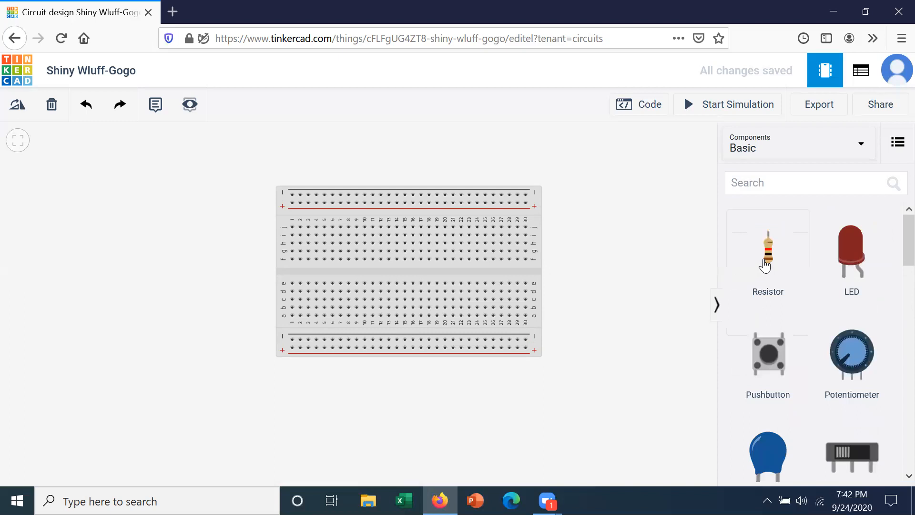
{"action": "left_click_drag", "start_coordinate": [769, 261], "coordinate": [636, 240]}
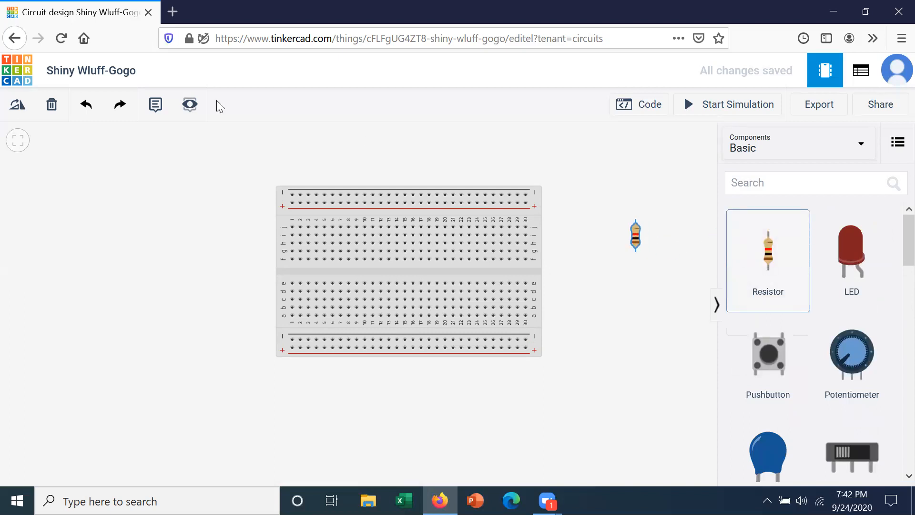
{"action": "left_click", "coordinate": [19, 110]}
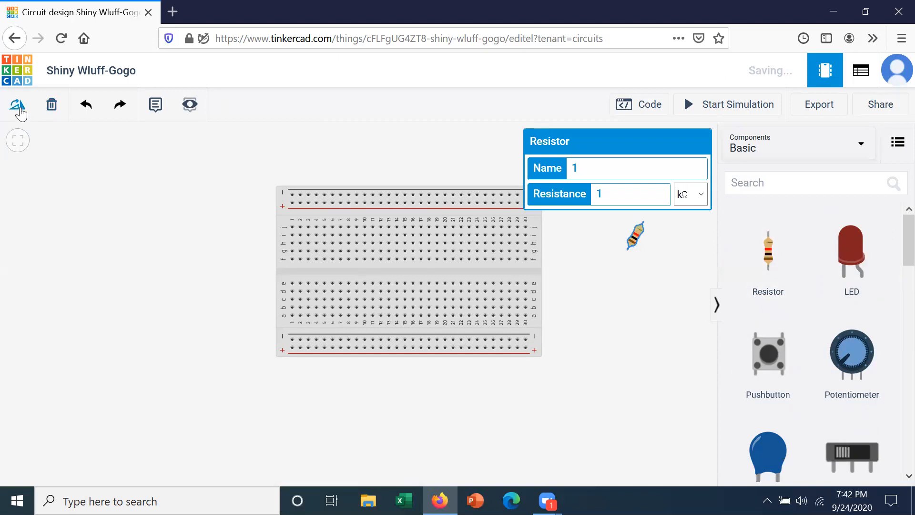
{"action": "left_click", "coordinate": [19, 109]}
{"action": "left_click", "coordinate": [19, 109]}
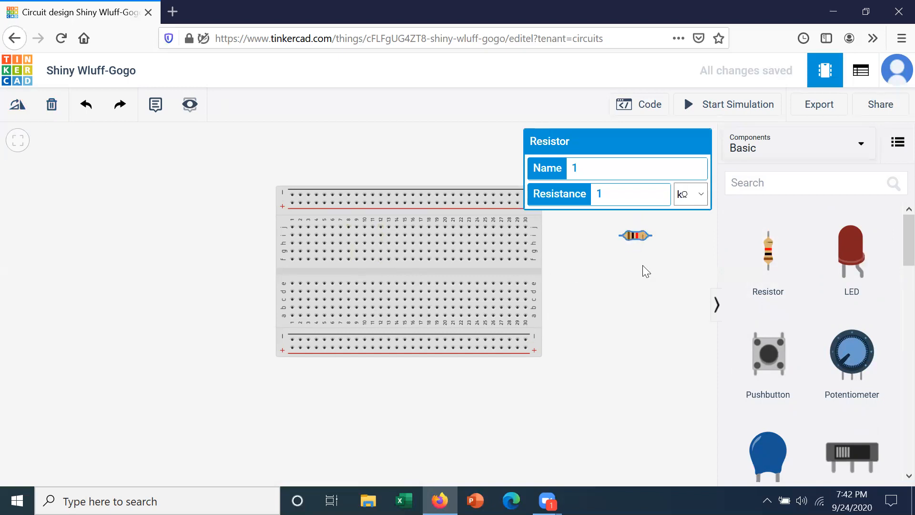
{"action": "left_click", "coordinate": [651, 276]}
{"action": "left_click_drag", "start_coordinate": [638, 233], "coordinate": [374, 236]}
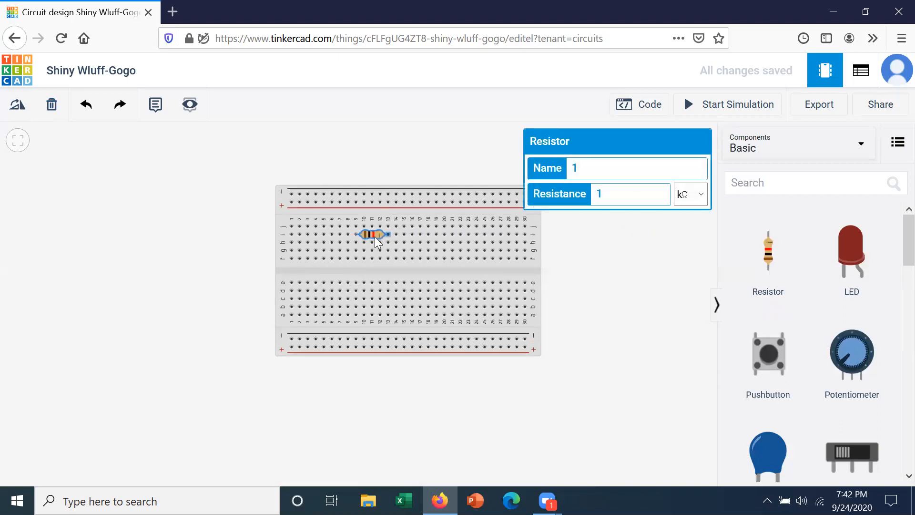
{"action": "left_click", "coordinate": [599, 267]}
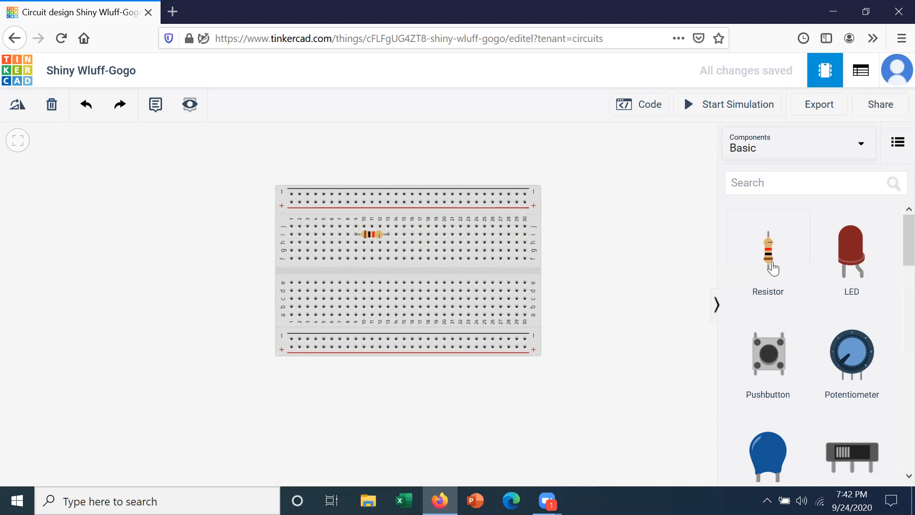
Add a second horizontal 1 kΩ resistor and plug it in below and right of the first.
{"action": "left_click_drag", "start_coordinate": [773, 268], "coordinate": [639, 244]}
{"action": "left_click", "coordinate": [17, 106]}
{"action": "left_click", "coordinate": [17, 106]}
{"action": "left_click", "coordinate": [17, 106]}
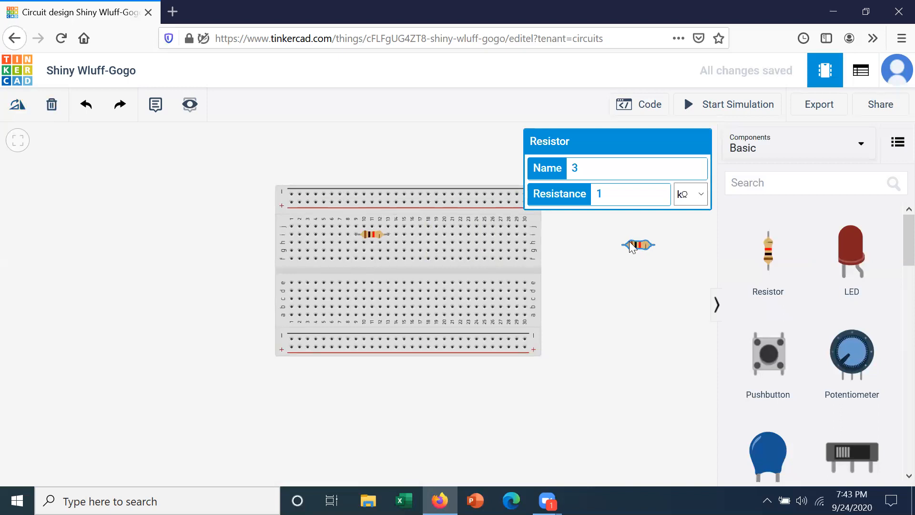
{"action": "left_click_drag", "start_coordinate": [631, 247], "coordinate": [397, 253]}
{"action": "left_click", "coordinate": [578, 274]}
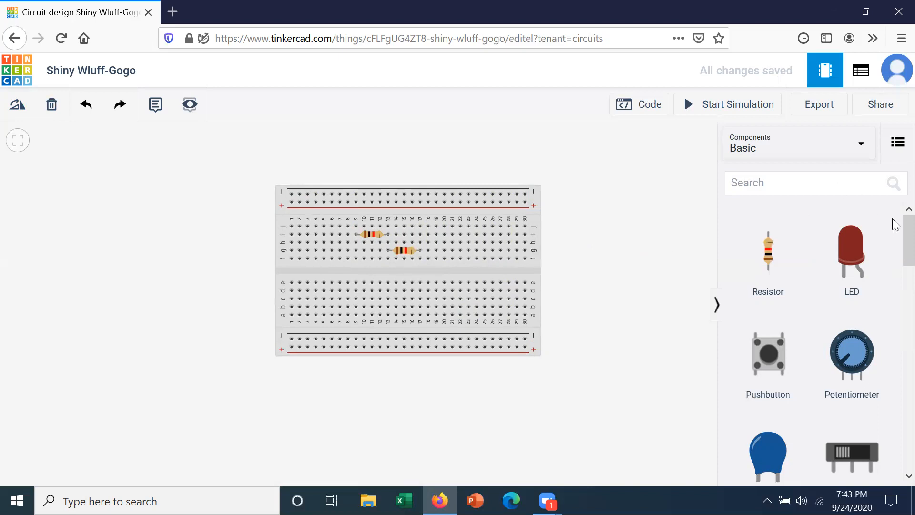
Place a multimeter just above the breadboard and switch its mode from Voltage to Resistance.
{"action": "scroll", "coordinate": [893, 267], "scroll_direction": "down", "scroll_amount": 5}
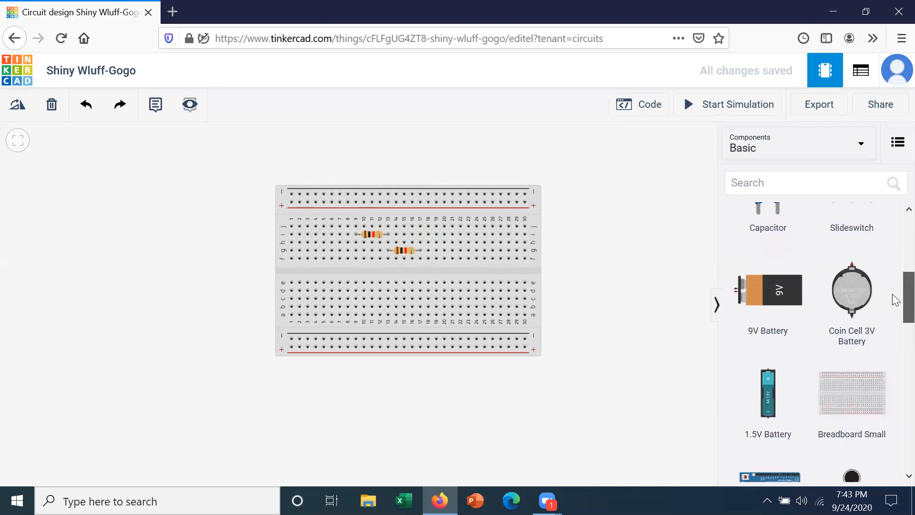
{"action": "scroll", "coordinate": [892, 293], "scroll_direction": "down", "scroll_amount": 8}
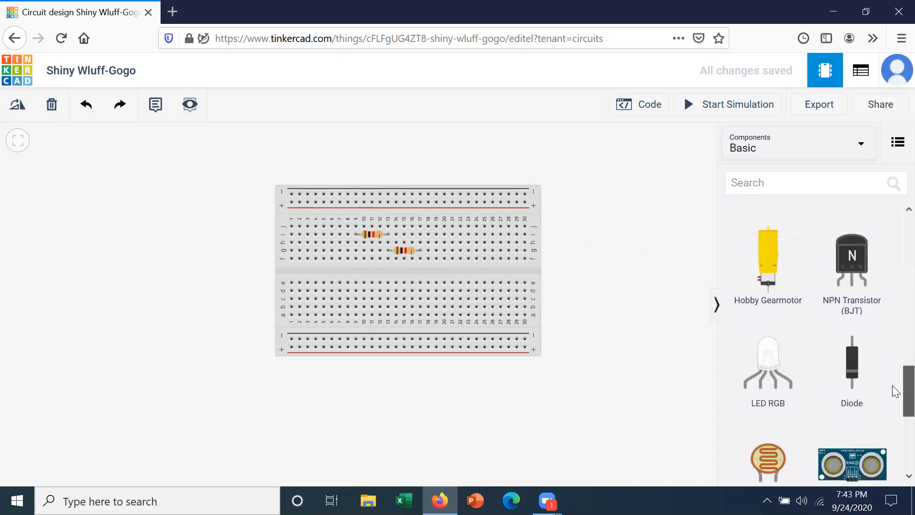
{"action": "scroll", "coordinate": [893, 410], "scroll_direction": "down", "scroll_amount": 5}
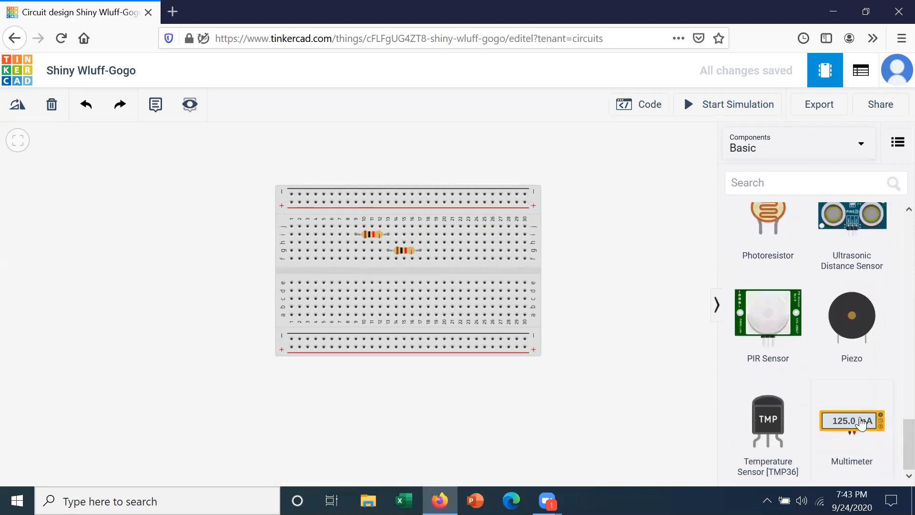
{"action": "left_click_drag", "start_coordinate": [860, 423], "coordinate": [412, 170]}
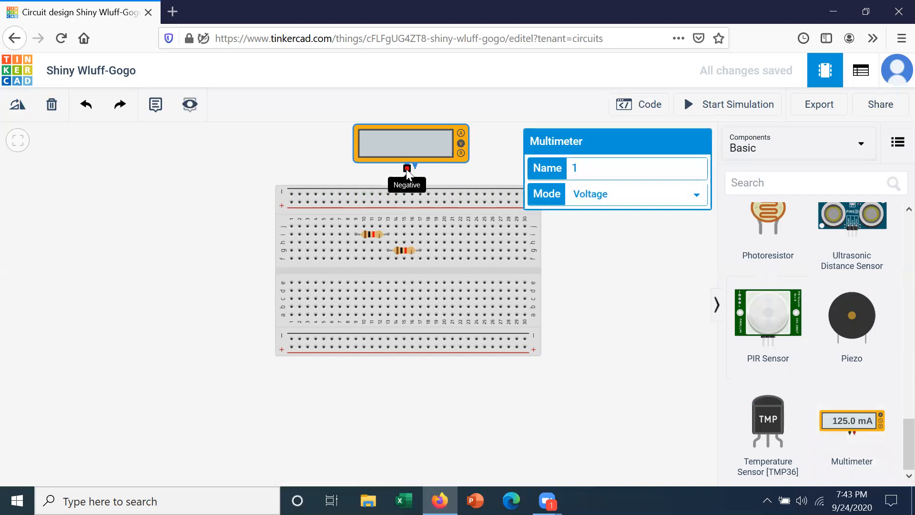
{"action": "left_click", "coordinate": [697, 198]}
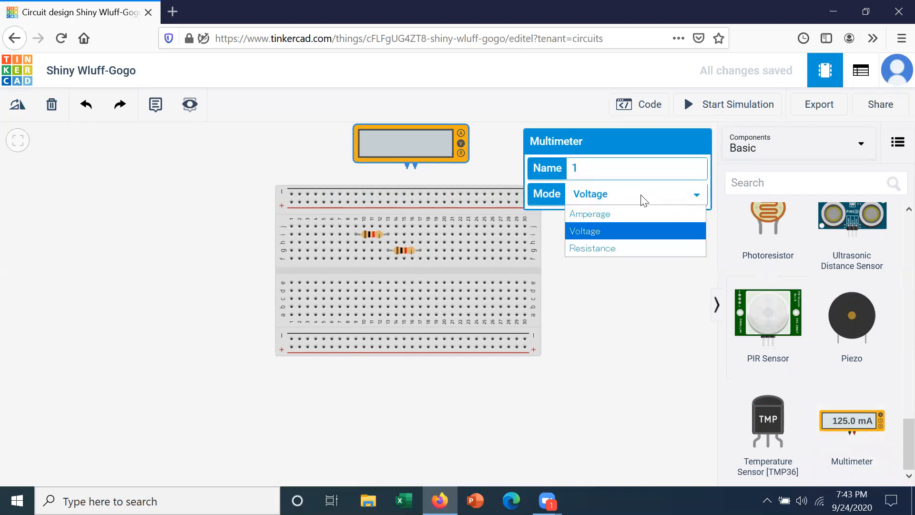
{"action": "left_click", "coordinate": [648, 244]}
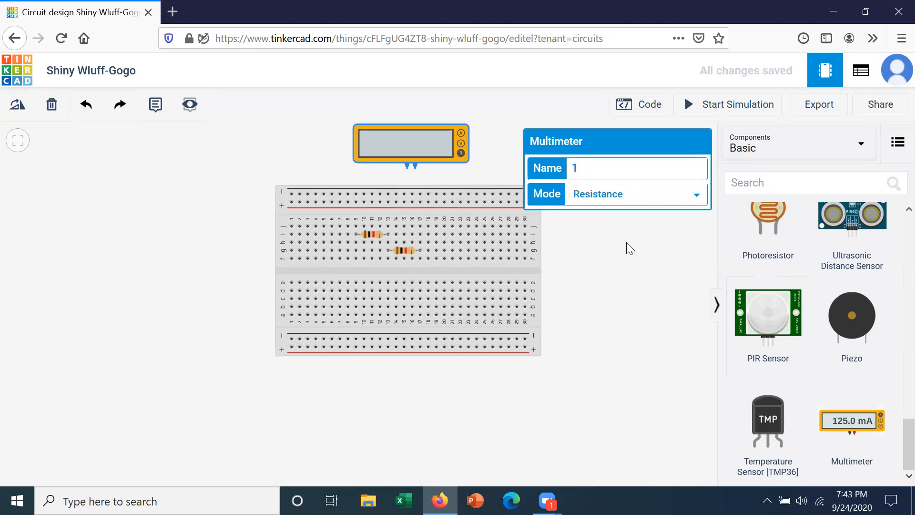
{"action": "left_click", "coordinate": [626, 242]}
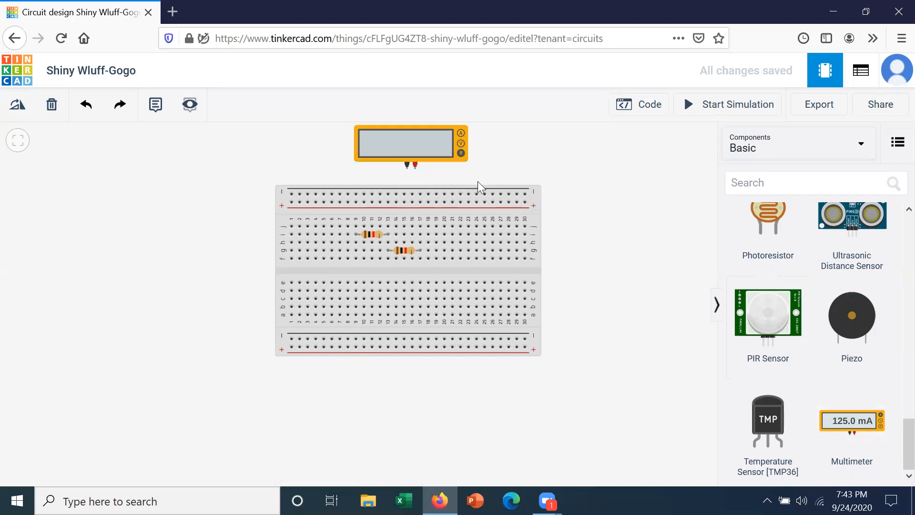
Wire the multimeter's negative lead to hole j9 at the first resistor, coloured black.
{"action": "left_click", "coordinate": [407, 168]}
{"action": "left_click", "coordinate": [363, 219]}
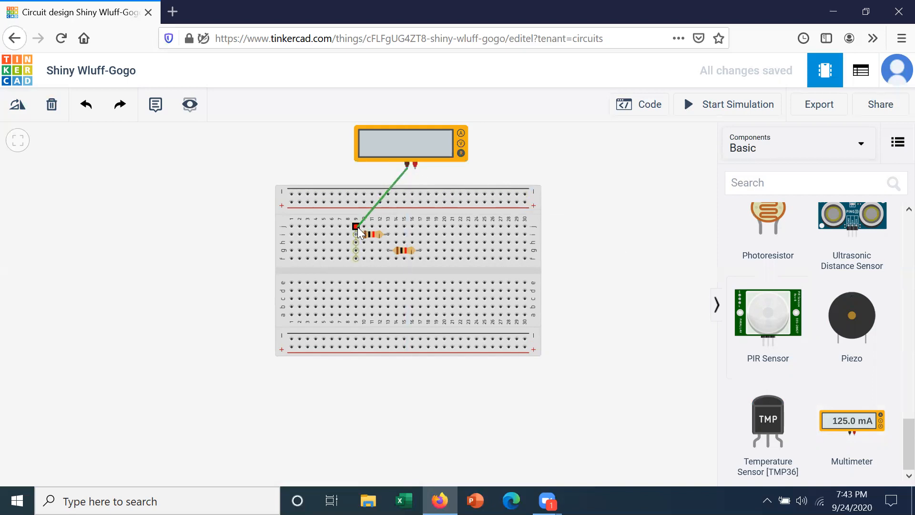
{"action": "left_click", "coordinate": [357, 227]}
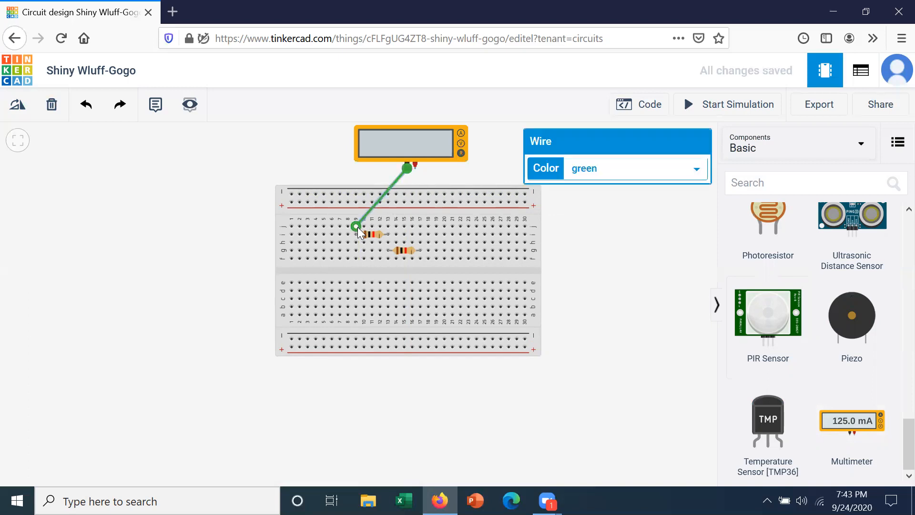
{"action": "left_click", "coordinate": [698, 167]}
{"action": "left_click", "coordinate": [656, 191]}
{"action": "left_click", "coordinate": [612, 262]}
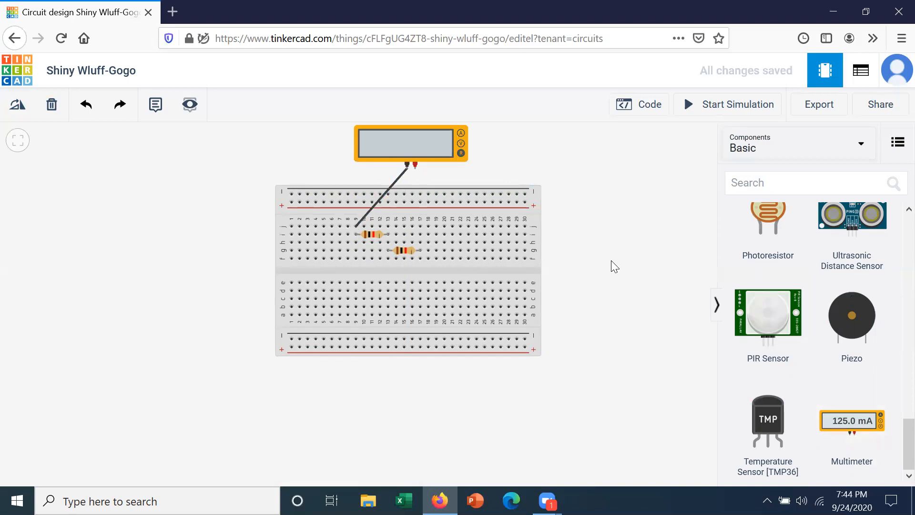
Wire the multimeter's positive lead to hole j17 at the second resistor, coloured red.
{"action": "left_click", "coordinate": [414, 169]}
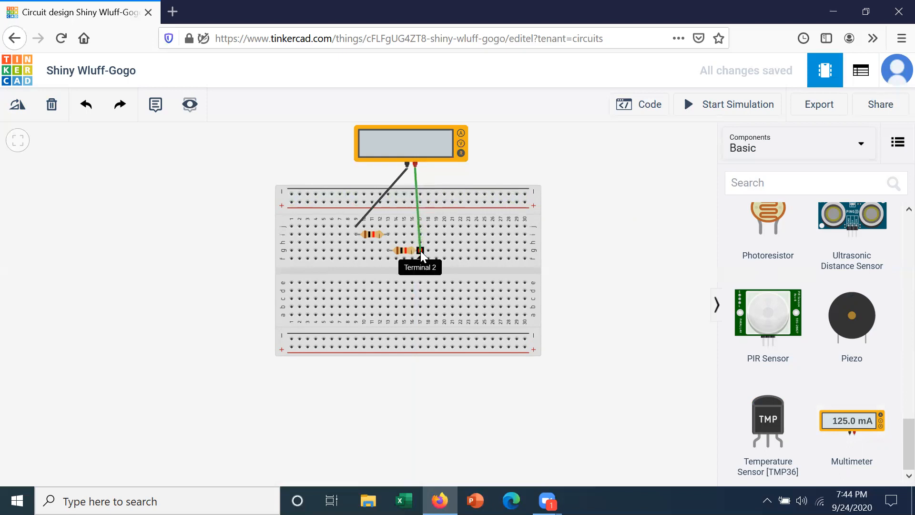
{"action": "left_click", "coordinate": [419, 250]}
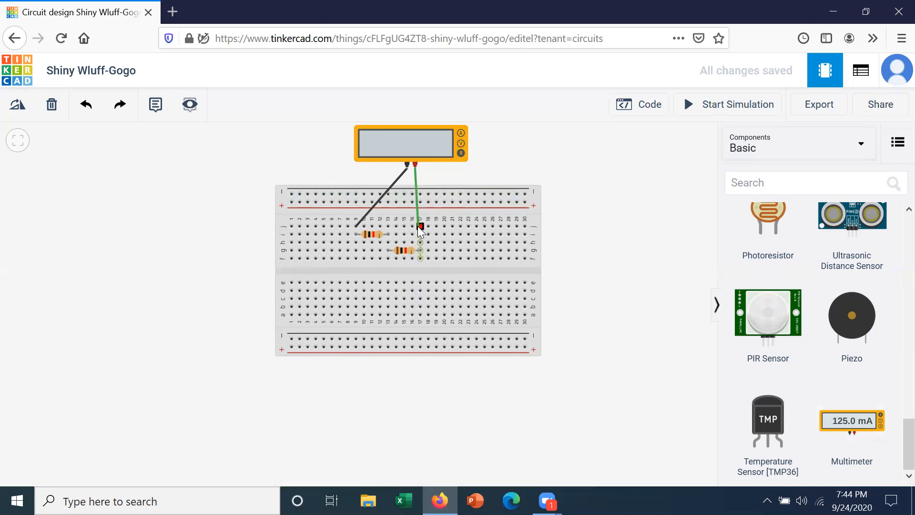
{"action": "left_click", "coordinate": [418, 226]}
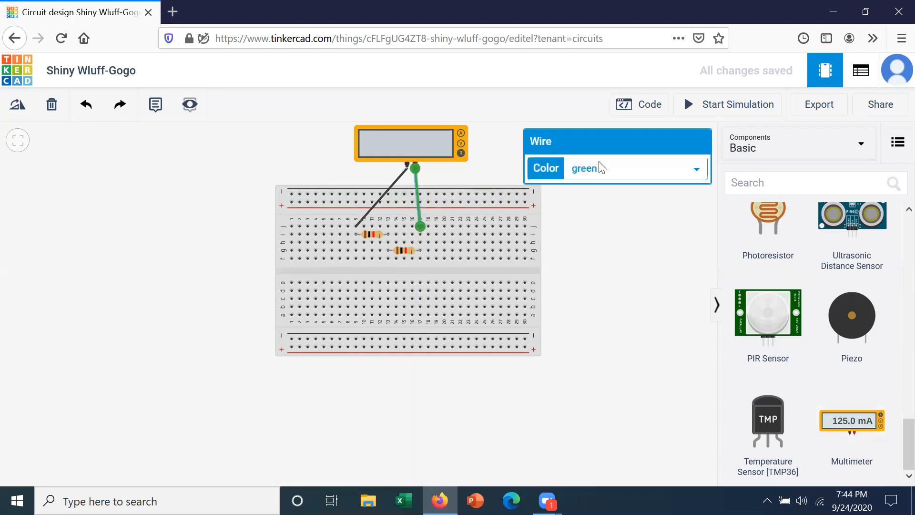
{"action": "left_click", "coordinate": [698, 170]}
{"action": "left_click", "coordinate": [636, 204]}
{"action": "left_click", "coordinate": [590, 224]}
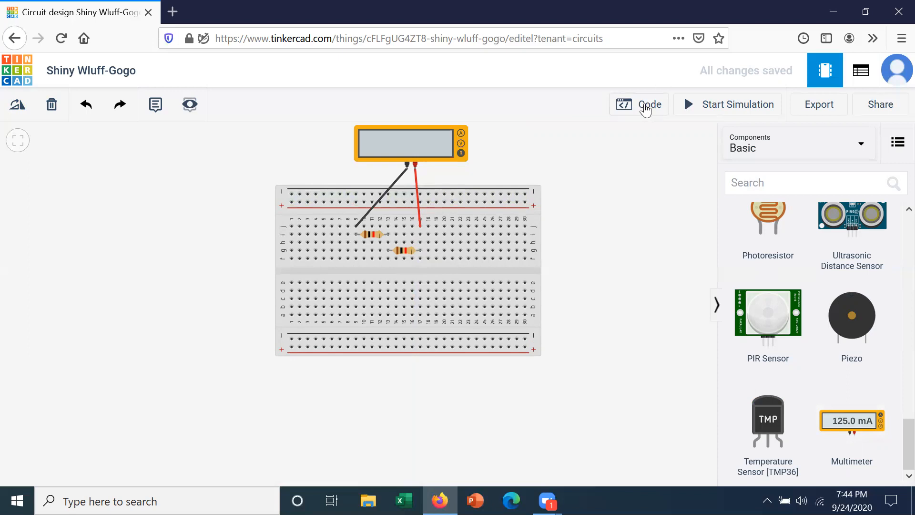
{"action": "left_click", "coordinate": [715, 109]}
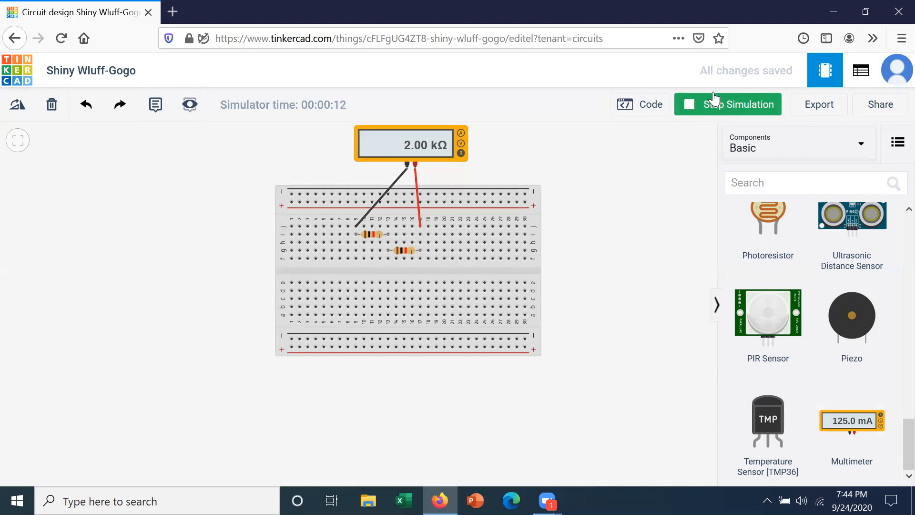
{"action": "left_click", "coordinate": [711, 107]}
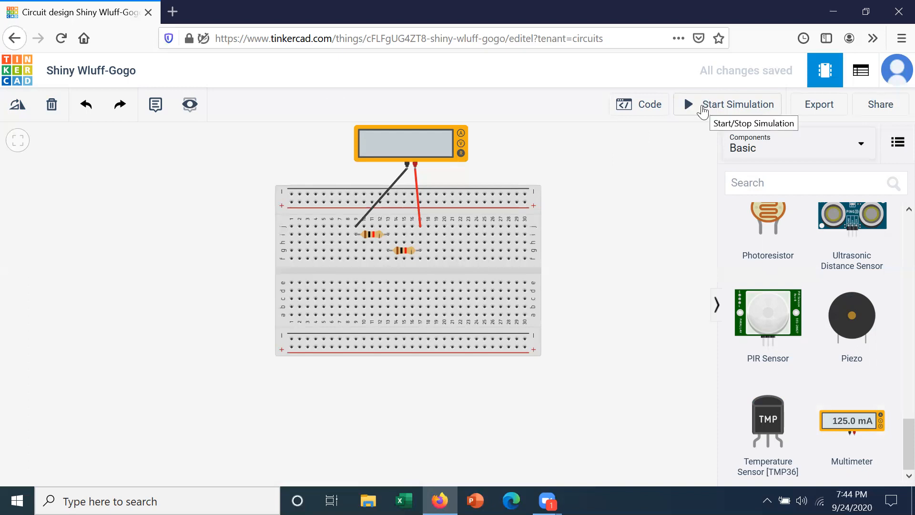
Change the second resistor to 12 kΩ and run the simulation to read 13.0 kΩ.
{"action": "left_click", "coordinate": [400, 249]}
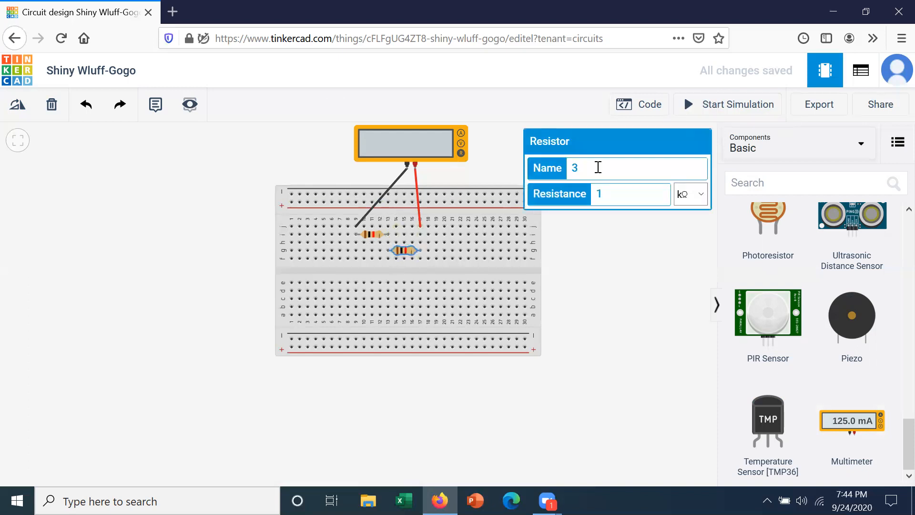
{"action": "left_click", "coordinate": [605, 194]}
{"action": "type", "text": "2"}
{"action": "left_click", "coordinate": [602, 241]}
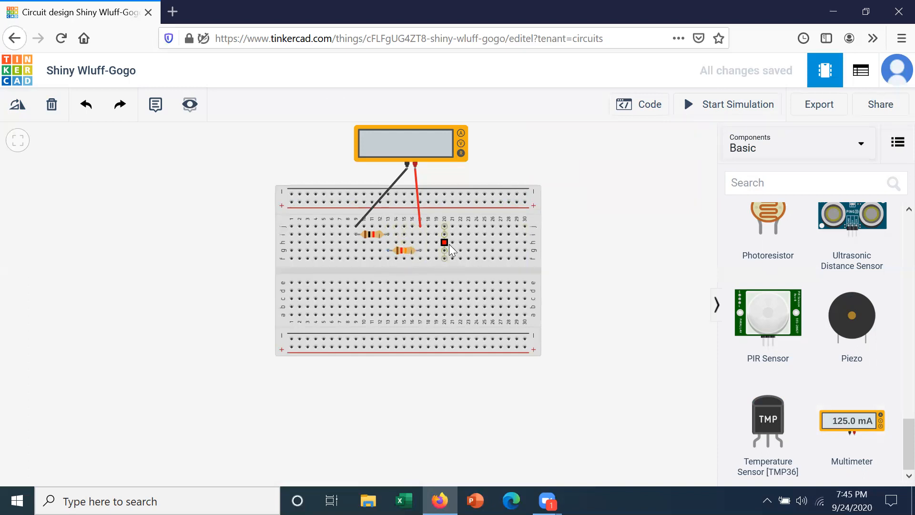
{"action": "left_click", "coordinate": [729, 103]}
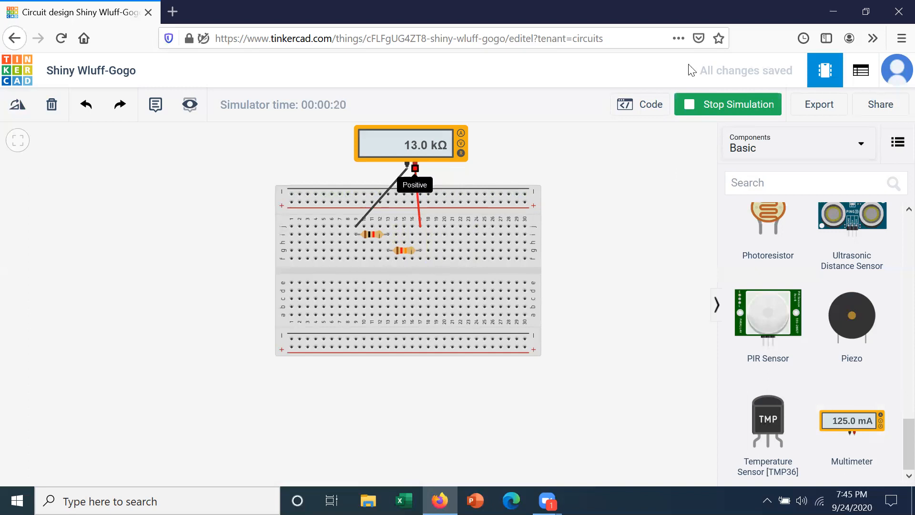
Stop the simulation and delete the black multimeter wire.
{"action": "left_click", "coordinate": [713, 103]}
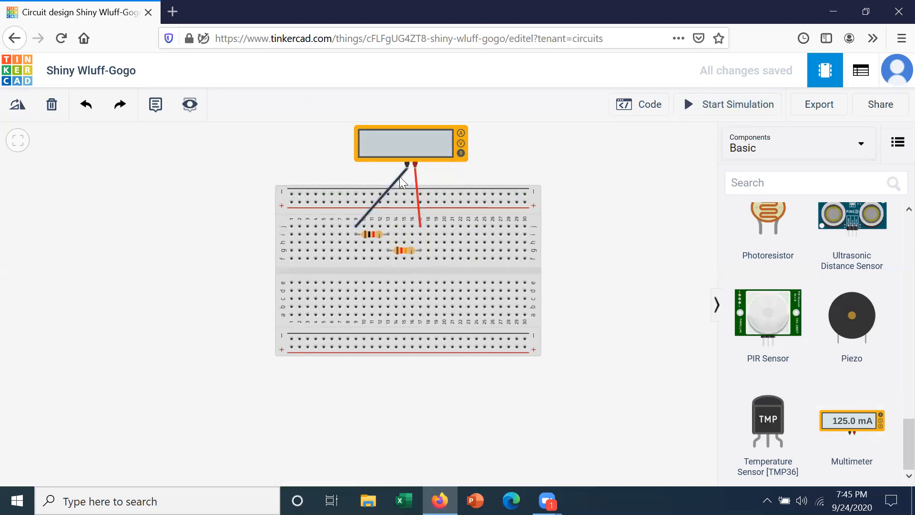
{"action": "left_click", "coordinate": [398, 176]}
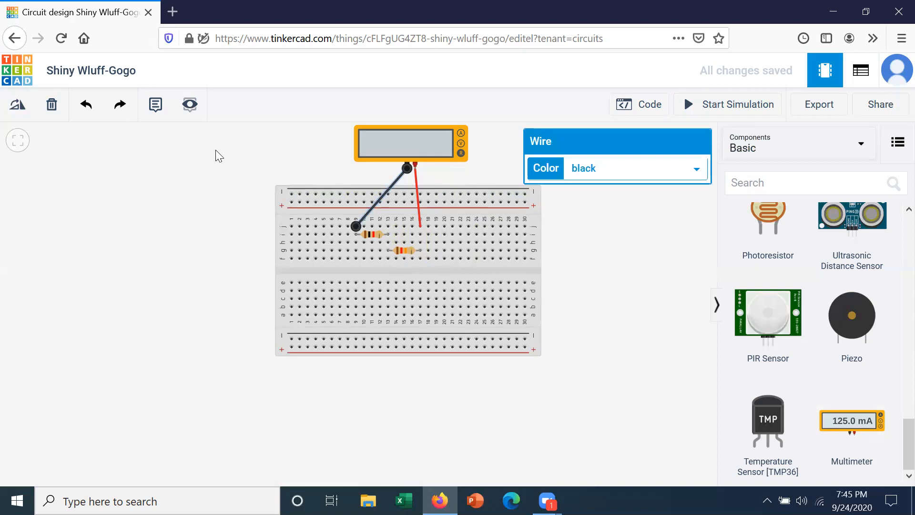
{"action": "left_click", "coordinate": [52, 104]}
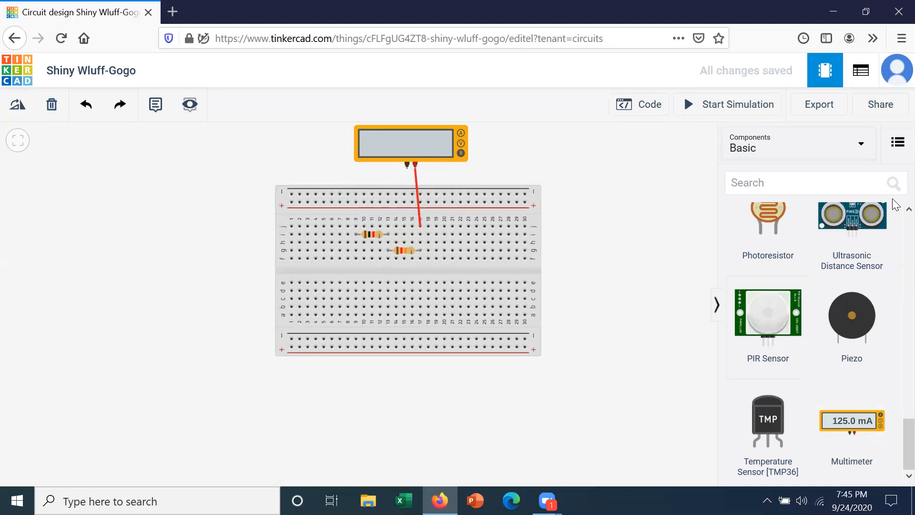
Change the lower resistor's resistance from 12 kΩ to 9 kΩ.
{"action": "left_click", "coordinate": [403, 252]}
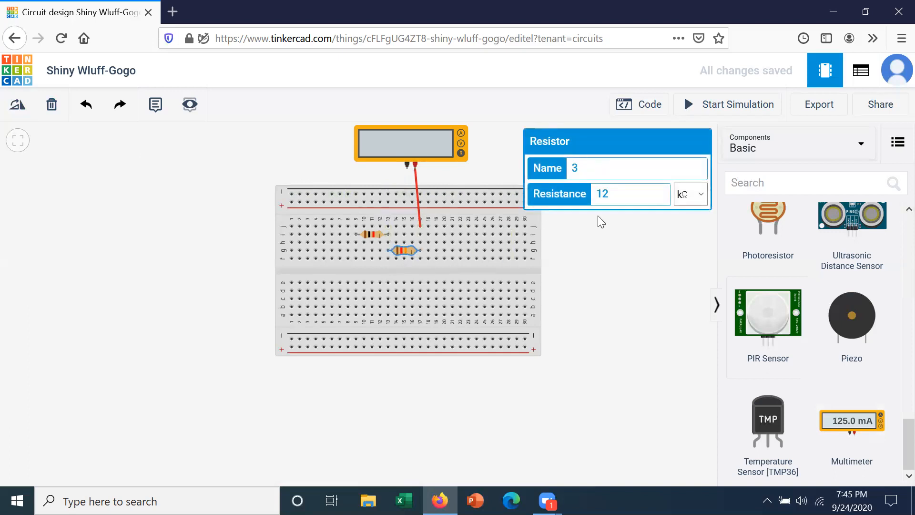
{"action": "key", "text": "BackSpace"}
{"action": "key", "text": "BackSpace"}
{"action": "type", "text": "9"}
{"action": "left_click", "coordinate": [627, 246]}
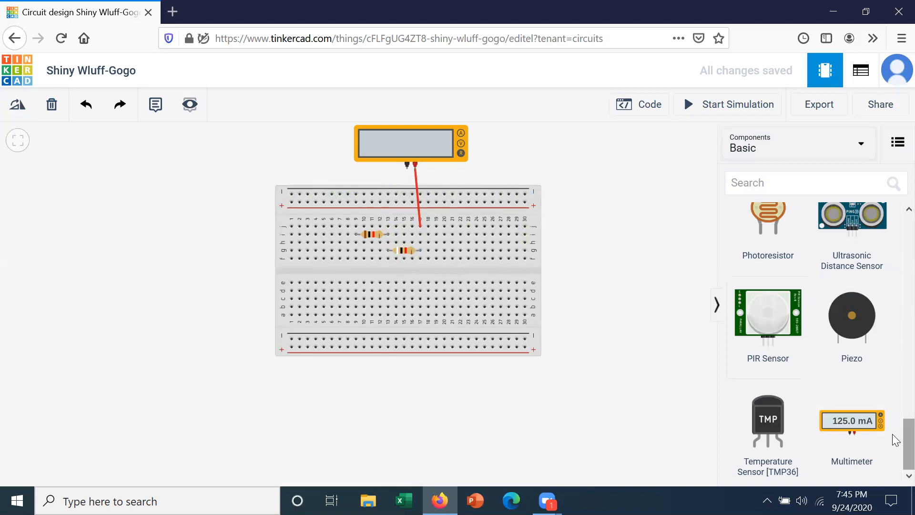
Switch the component library from Basic to All components.
{"action": "scroll", "coordinate": [895, 388], "scroll_direction": "up", "scroll_amount": 5}
{"action": "scroll", "coordinate": [896, 386], "scroll_direction": "up", "scroll_amount": 4}
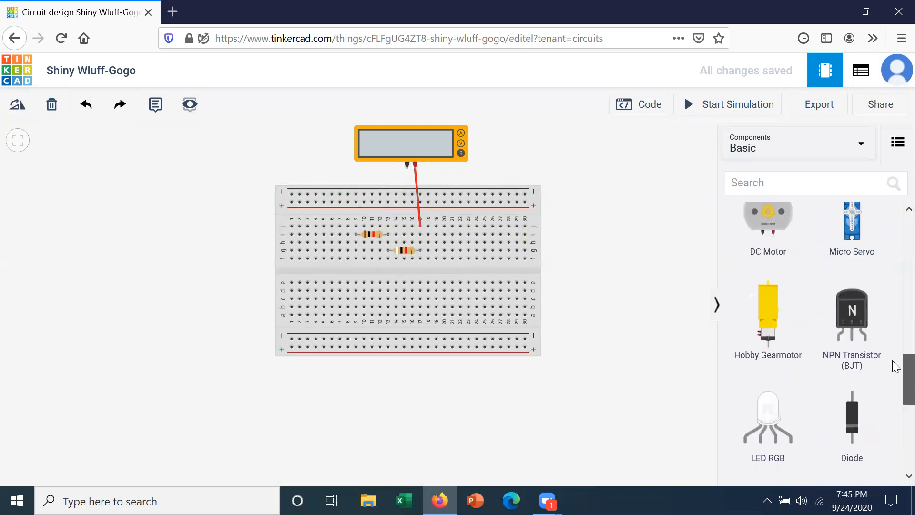
{"action": "scroll", "coordinate": [895, 327], "scroll_direction": "up", "scroll_amount": 2}
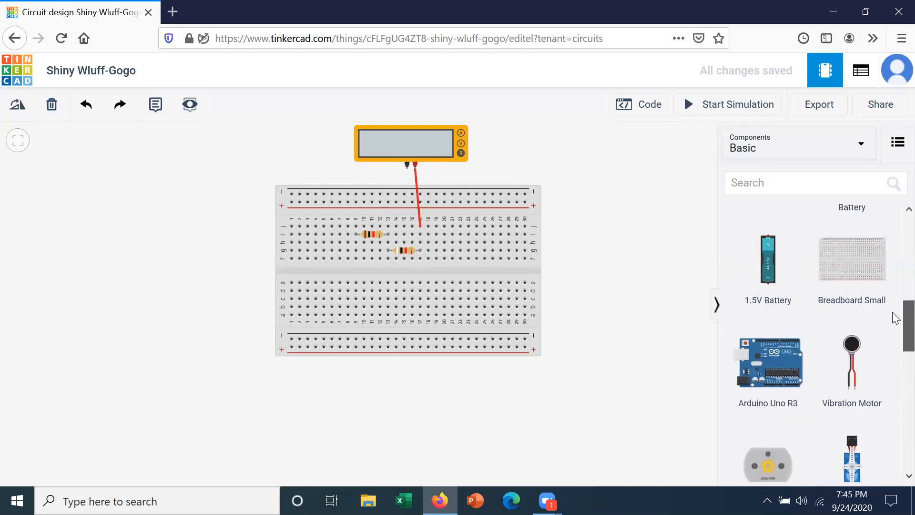
{"action": "scroll", "coordinate": [895, 315], "scroll_direction": "down", "scroll_amount": 1}
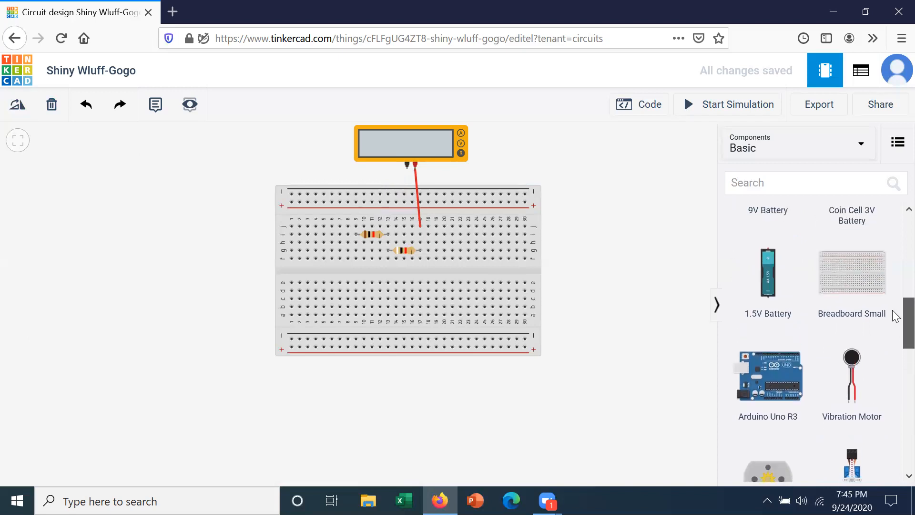
{"action": "scroll", "coordinate": [895, 317], "scroll_direction": "down", "scroll_amount": 8}
{"action": "scroll", "coordinate": [895, 402], "scroll_direction": "down", "scroll_amount": 5}
{"action": "scroll", "coordinate": [895, 394], "scroll_direction": "up", "scroll_amount": 4}
{"action": "scroll", "coordinate": [894, 258], "scroll_direction": "up", "scroll_amount": 5}
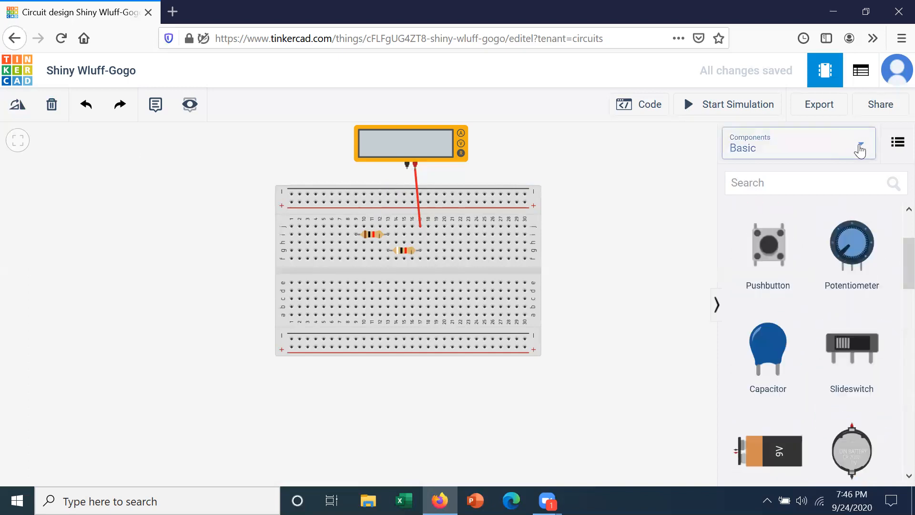
{"action": "left_click", "coordinate": [859, 151]}
{"action": "left_click", "coordinate": [789, 207]}
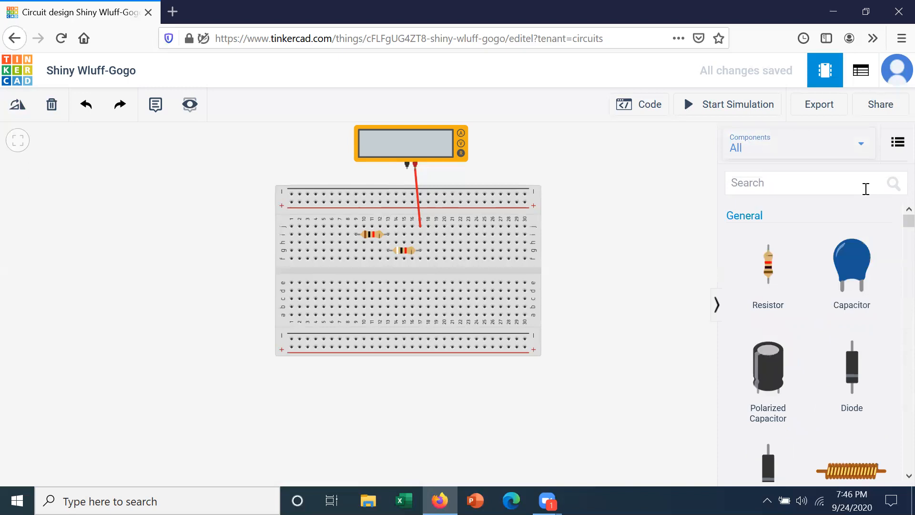
Search the library for 'power supply' and pick the Power Supply component.
{"action": "left_click", "coordinate": [818, 182]}
{"action": "type", "text": "power"}
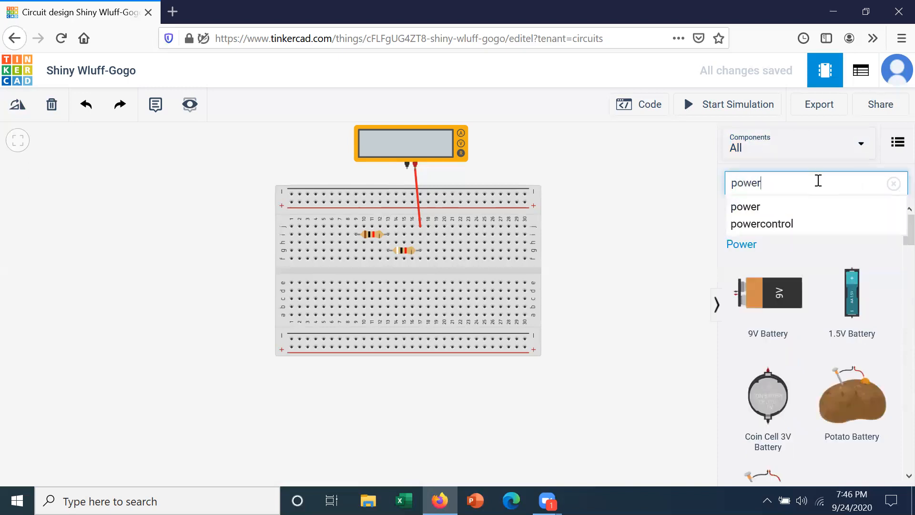
{"action": "type", "text": " su"}
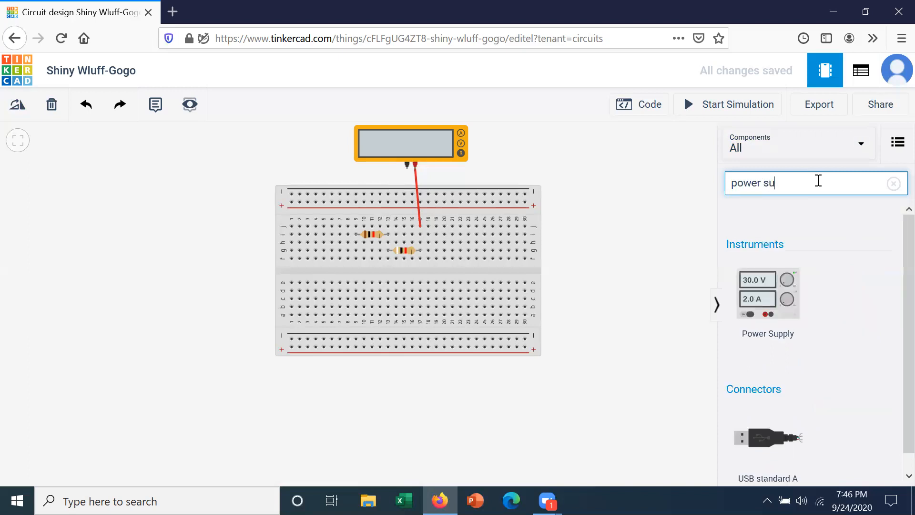
{"action": "type", "text": "pply"}
{"action": "left_click", "coordinate": [778, 302]}
Place the power supply above-left of the breadboard and shift the breadboard and multimeter lower.
{"action": "left_click_drag", "start_coordinate": [779, 302], "coordinate": [219, 202]}
{"action": "left_click_drag", "start_coordinate": [310, 270], "coordinate": [311, 356]}
{"action": "left_click_drag", "start_coordinate": [373, 151], "coordinate": [387, 216]}
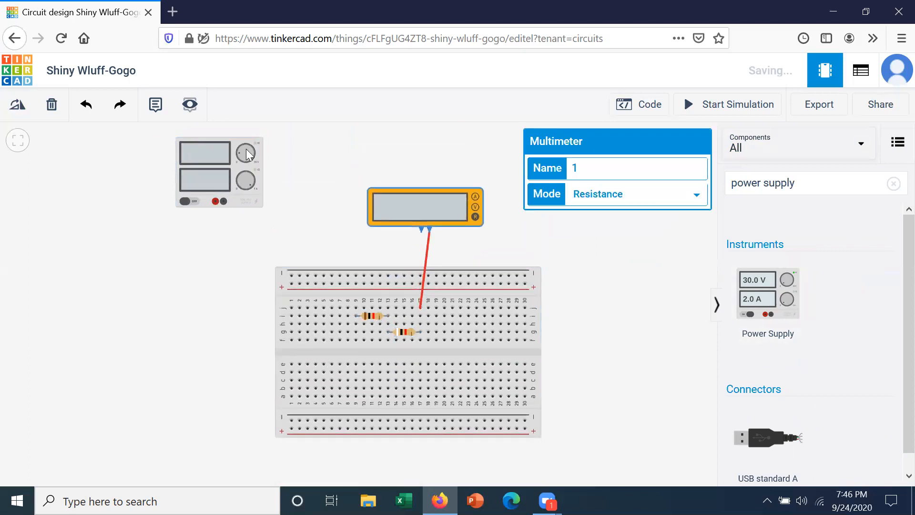
{"action": "left_click_drag", "start_coordinate": [241, 156], "coordinate": [277, 166]}
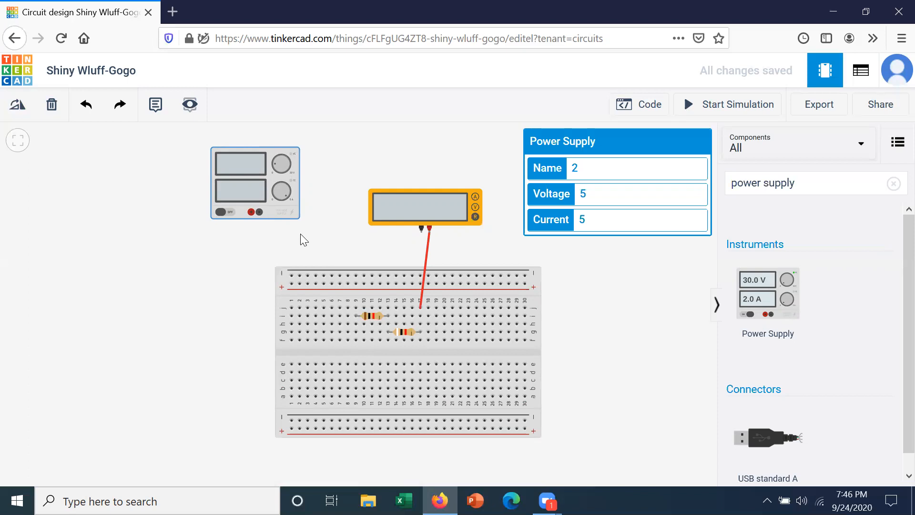
Switch the multimeter's mode to Amperage.
{"action": "left_click", "coordinate": [453, 208]}
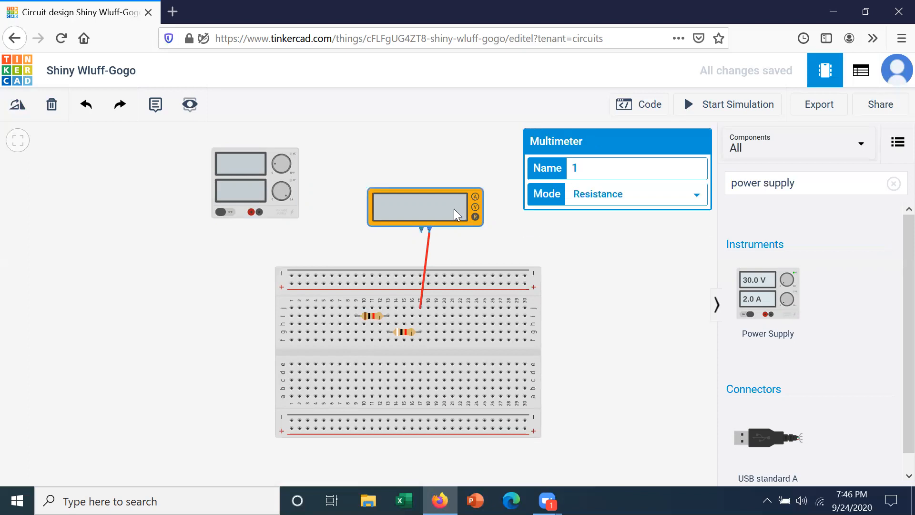
{"action": "left_click", "coordinate": [693, 192]}
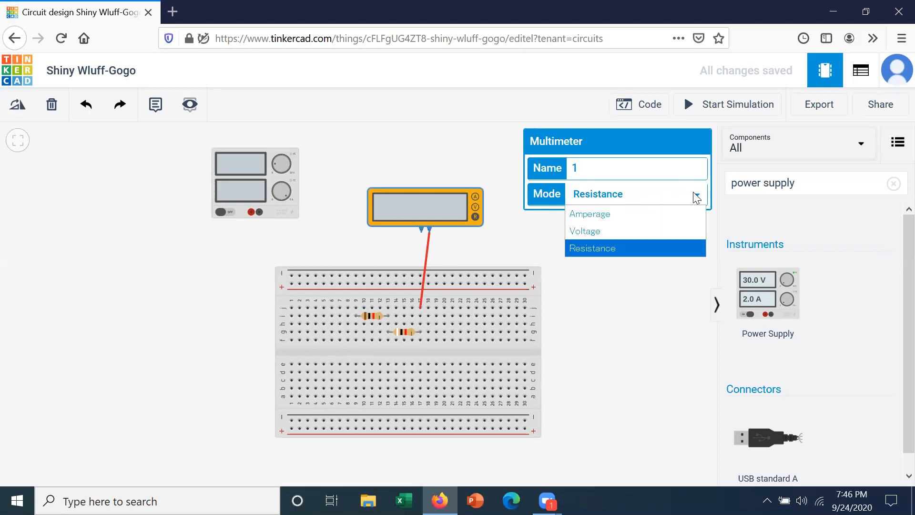
{"action": "left_click", "coordinate": [630, 214]}
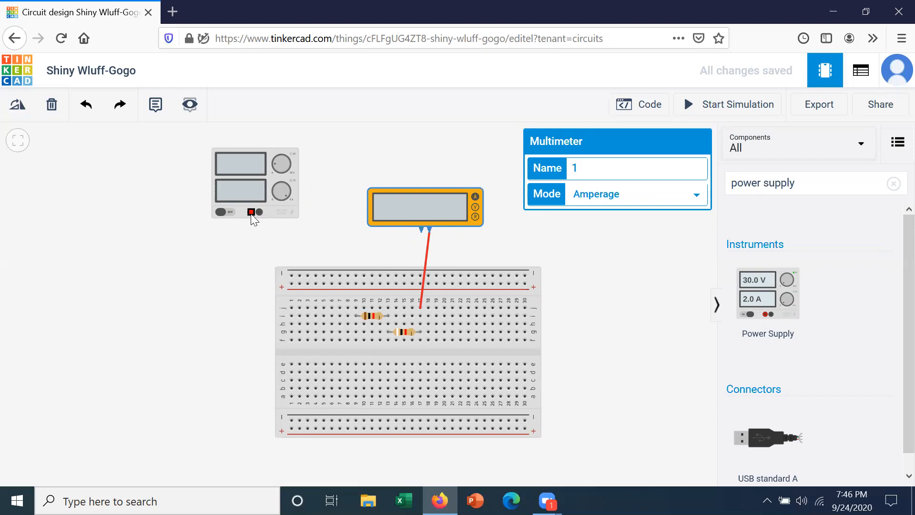
Wire the supply's positive terminal to the multimeter's negative terminal in red.
{"action": "left_click", "coordinate": [251, 214]}
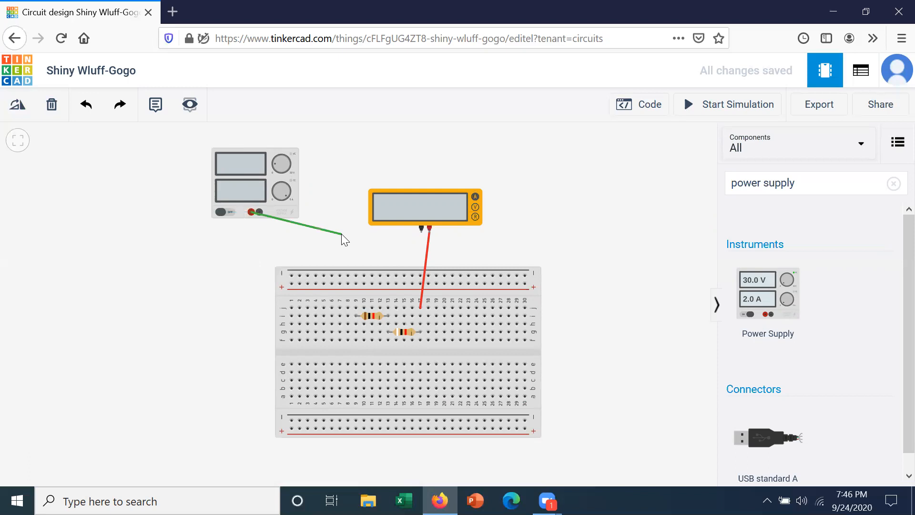
{"action": "left_click", "coordinate": [419, 231]}
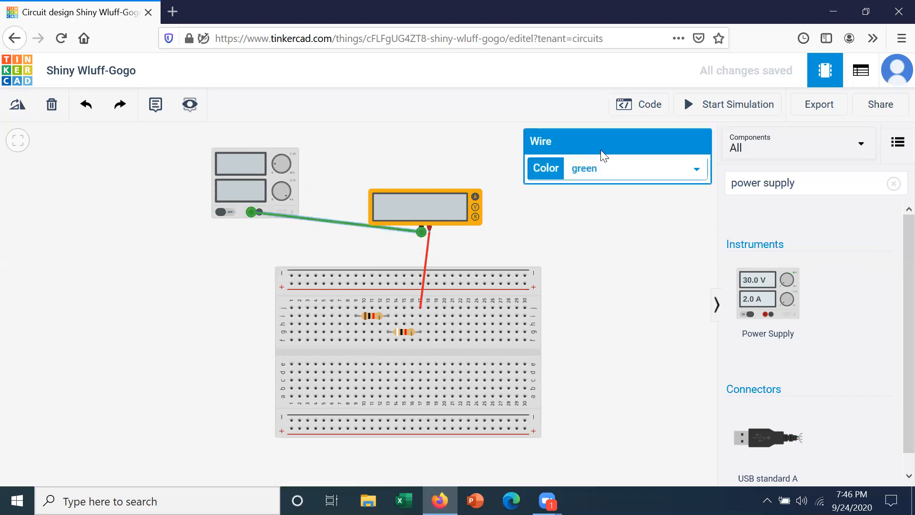
{"action": "left_click", "coordinate": [696, 168]}
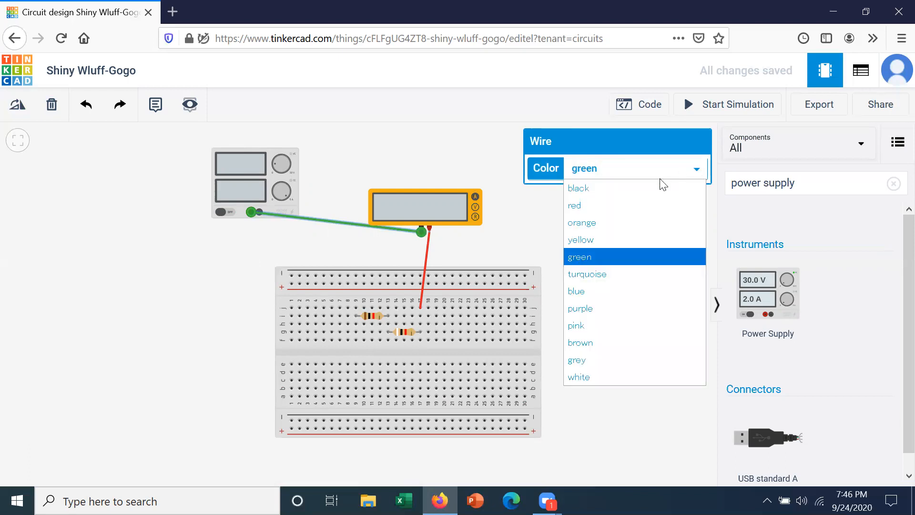
{"action": "left_click", "coordinate": [638, 205]}
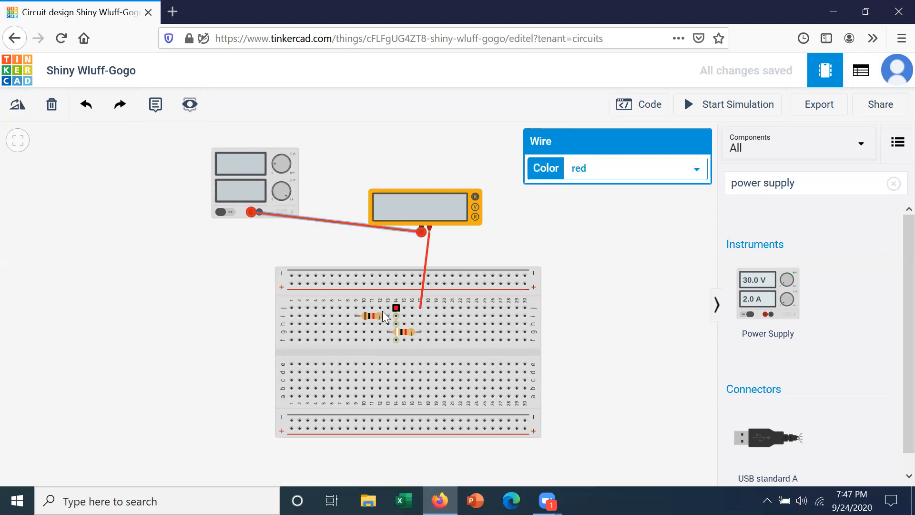
Wire hole j9 to the supply's negative terminal and discard an unfinished extra wire.
{"action": "left_click", "coordinate": [356, 309]}
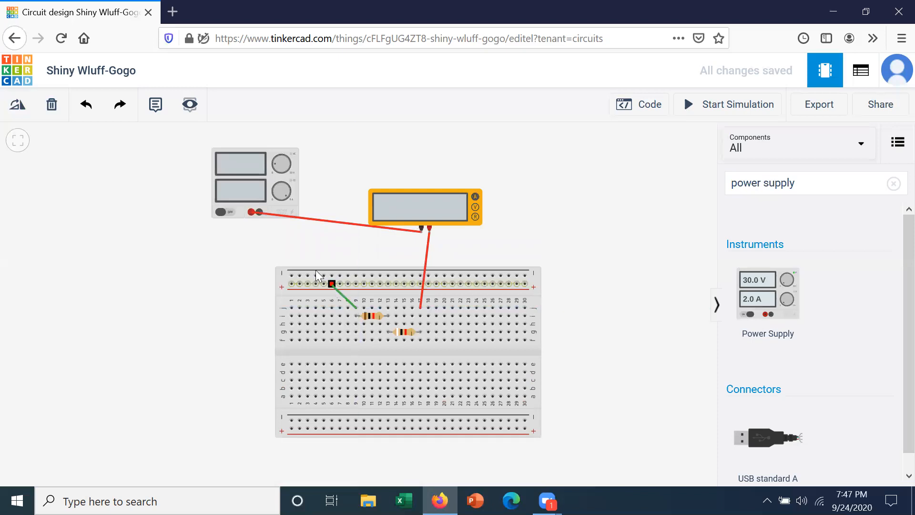
{"action": "left_click", "coordinate": [259, 212]}
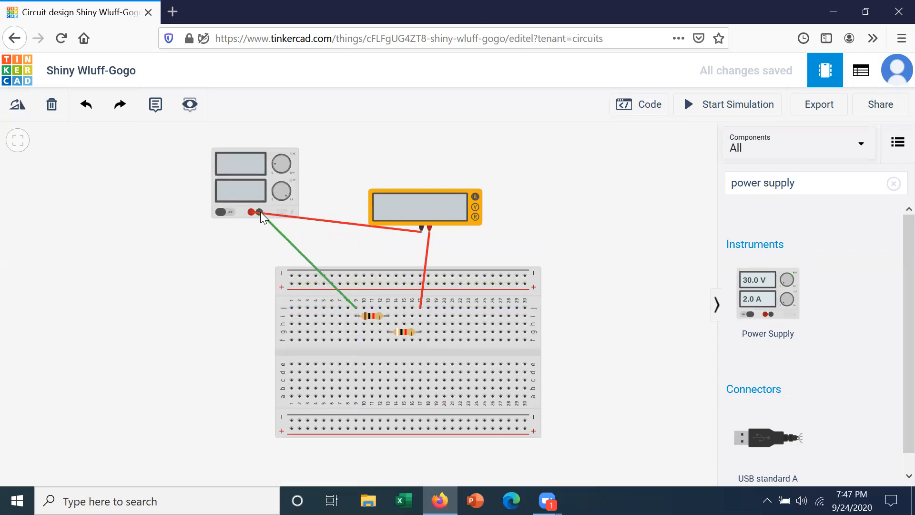
{"action": "left_click", "coordinate": [258, 211]}
{"action": "left_click", "coordinate": [253, 262]}
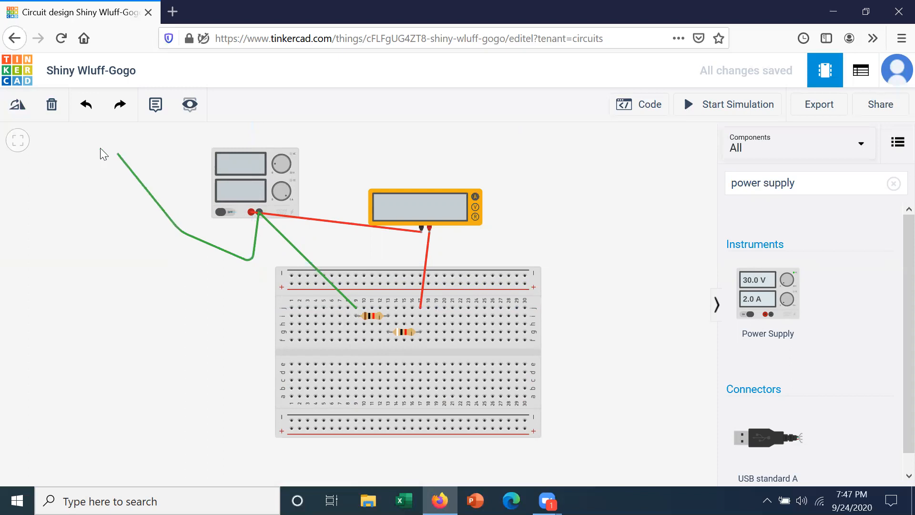
{"action": "left_click", "coordinate": [54, 109]}
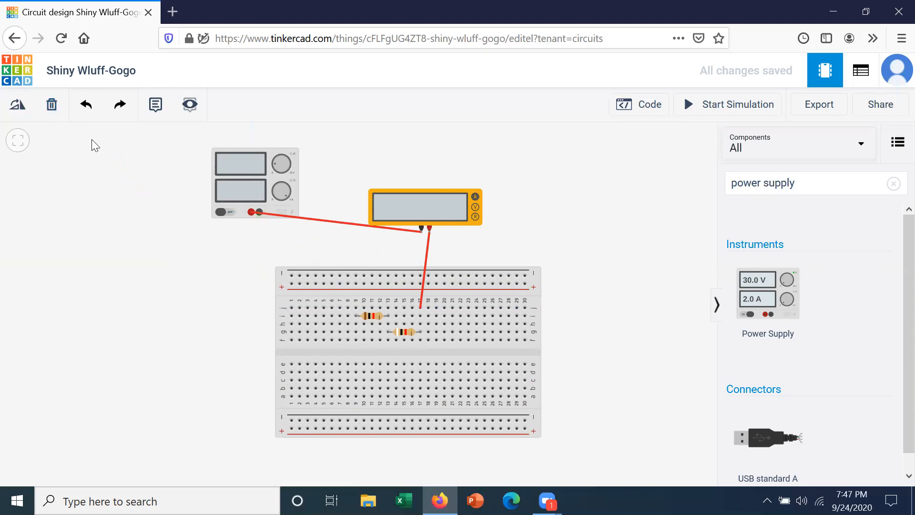
Raise the power supply and run a black wire from its negative terminal to hole j9.
{"action": "left_click_drag", "start_coordinate": [273, 178], "coordinate": [334, 152]}
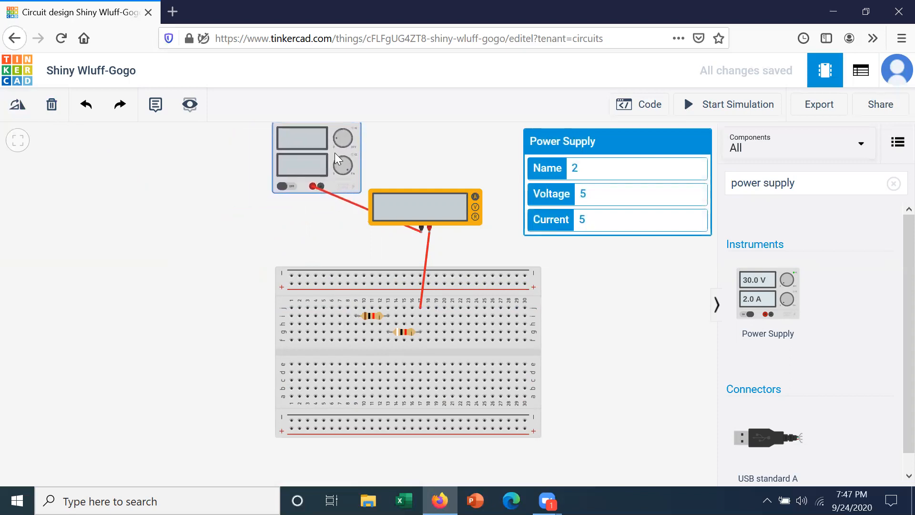
{"action": "left_click", "coordinate": [321, 186]}
{"action": "left_click", "coordinate": [348, 284]}
{"action": "left_click_drag", "start_coordinate": [352, 289], "coordinate": [355, 310]}
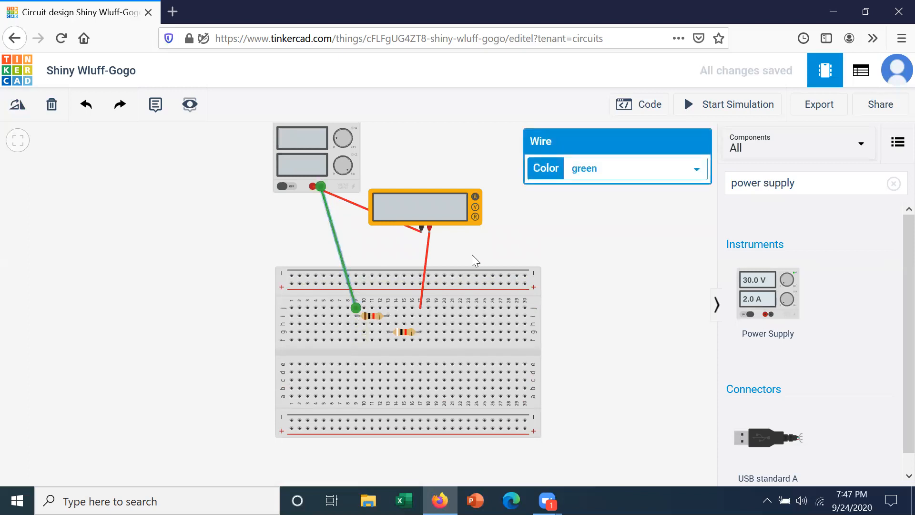
{"action": "left_click", "coordinate": [696, 170]}
{"action": "left_click", "coordinate": [636, 188]}
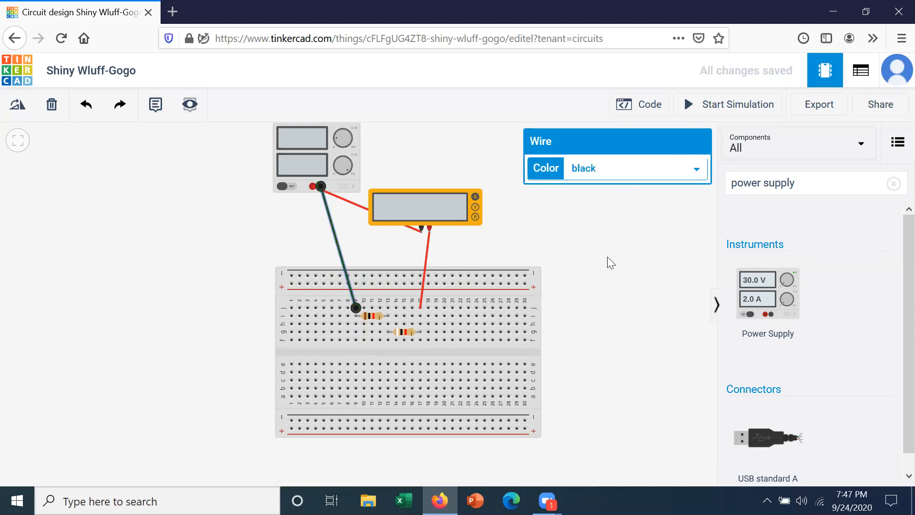
{"action": "left_click", "coordinate": [607, 258]}
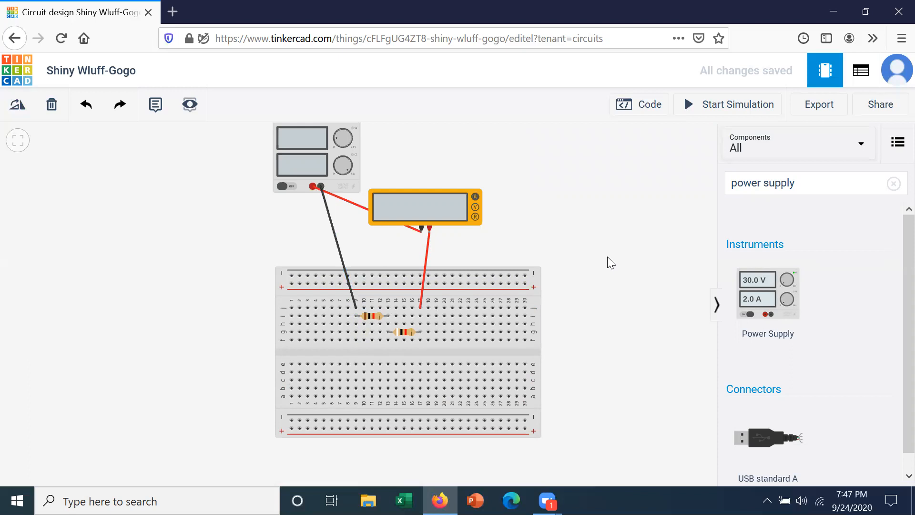
Change the power supply's voltage from 5 V to 10 V.
{"action": "left_click", "coordinate": [300, 166]}
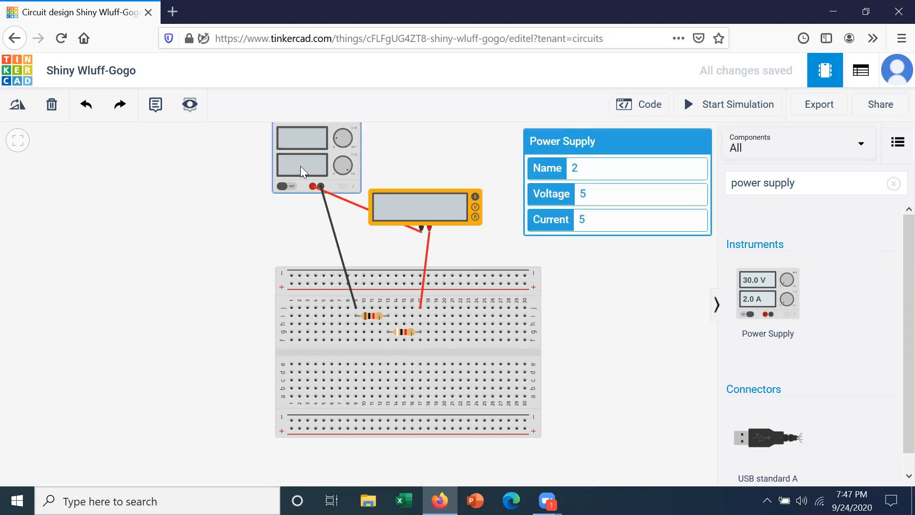
{"action": "left_click", "coordinate": [594, 193]}
{"action": "key", "text": "BackSpace"}
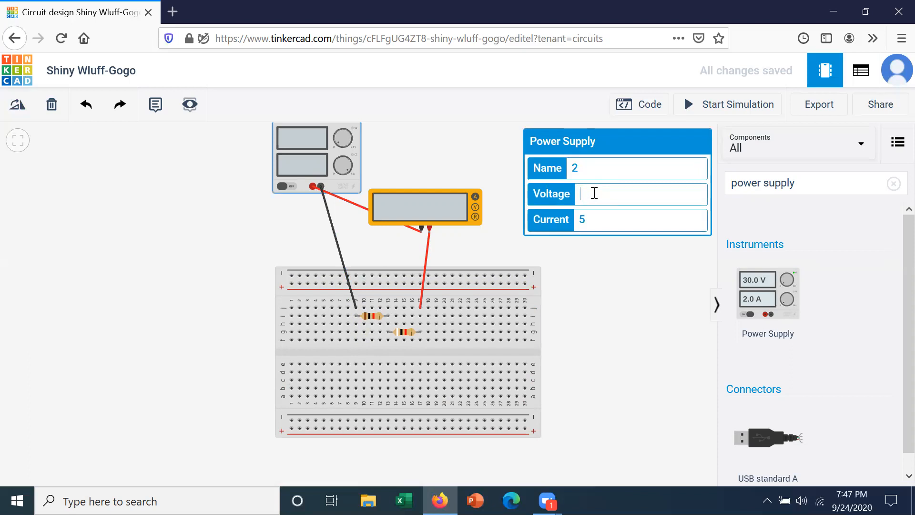
{"action": "type", "text": "10"}
{"action": "left_click", "coordinate": [568, 297]}
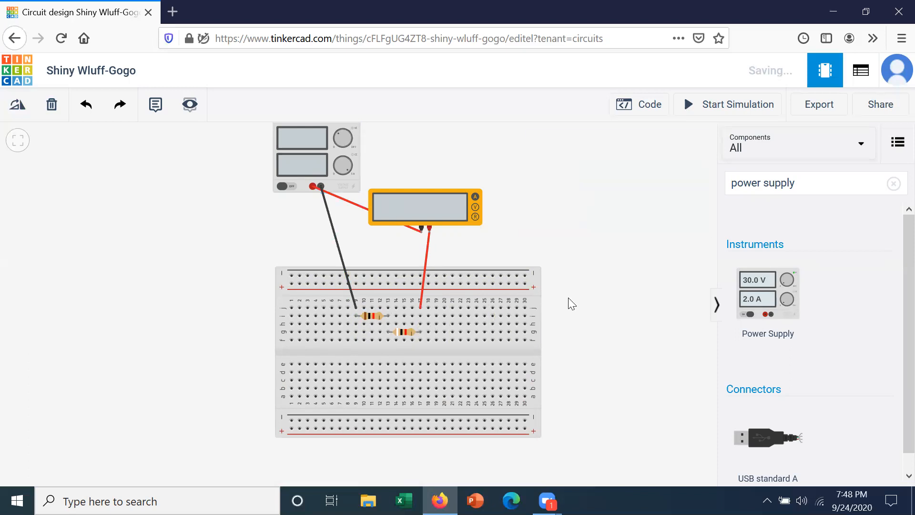
Run the simulation at 10.0 V, note the -1000 µA meter reading, then stop it.
{"action": "left_click", "coordinate": [732, 108]}
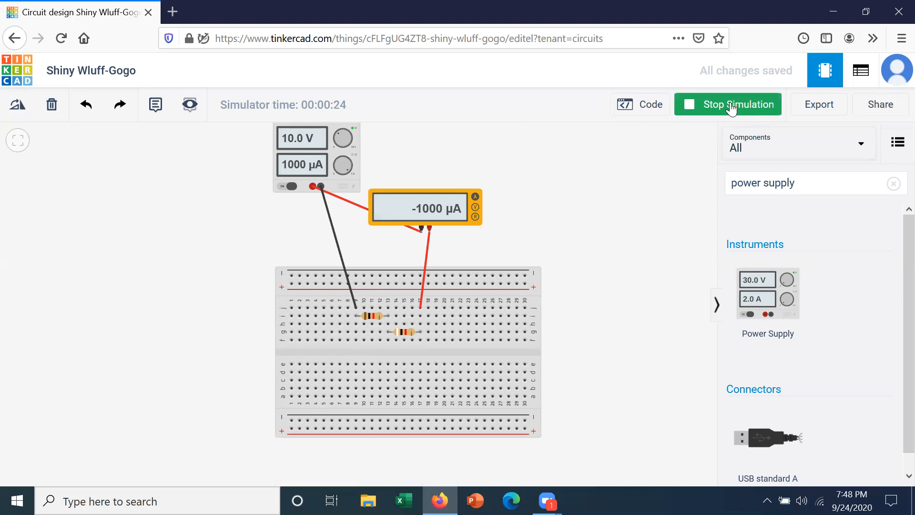
{"action": "left_click", "coordinate": [730, 108]}
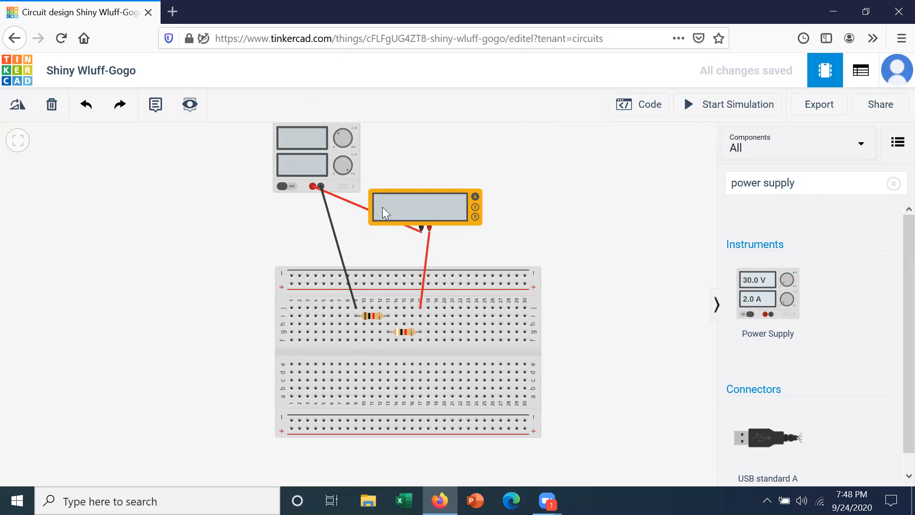
Delete the supply-to-meter and meter-to-breadboard wires, and drag the multimeter left of the supply.
{"action": "left_click", "coordinate": [349, 202]}
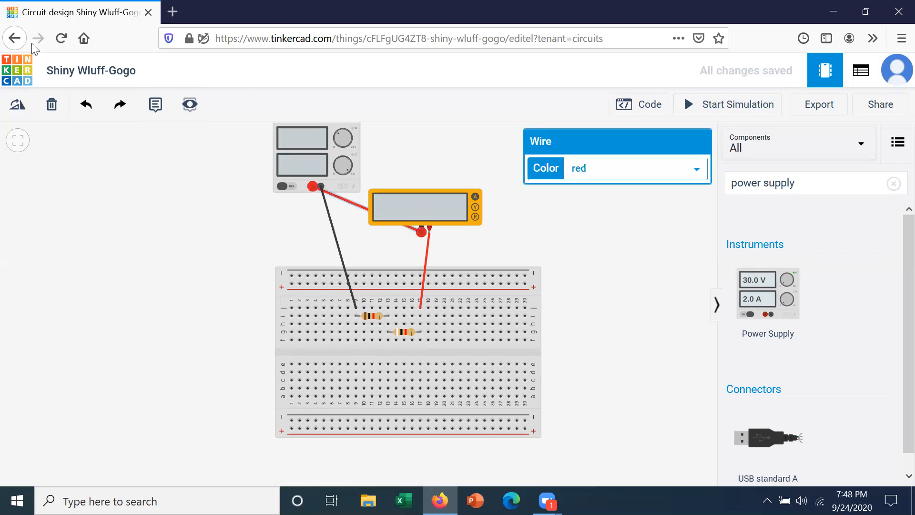
{"action": "left_click", "coordinate": [51, 106]}
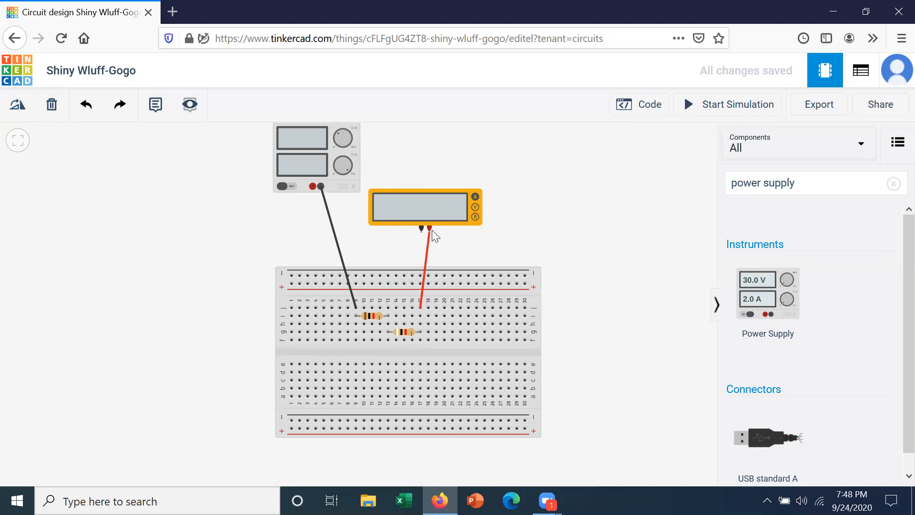
{"action": "left_click", "coordinate": [427, 242]}
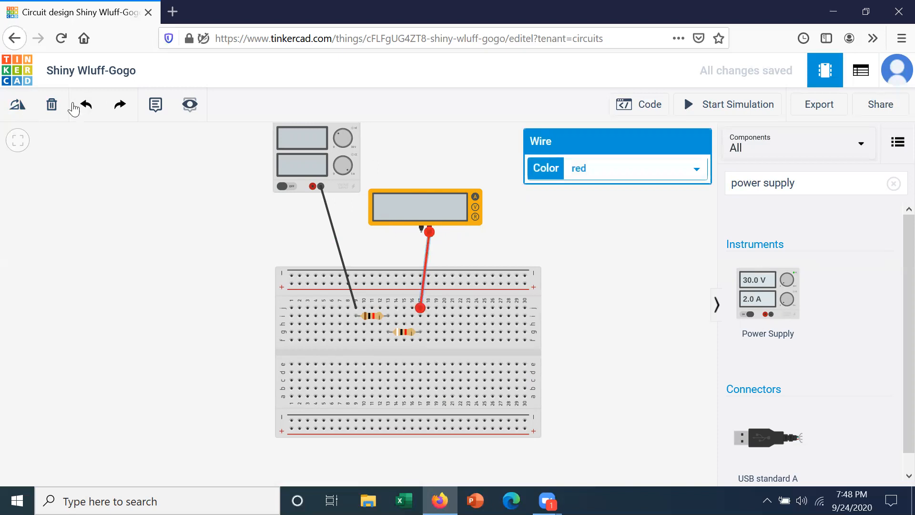
{"action": "left_click", "coordinate": [52, 105]}
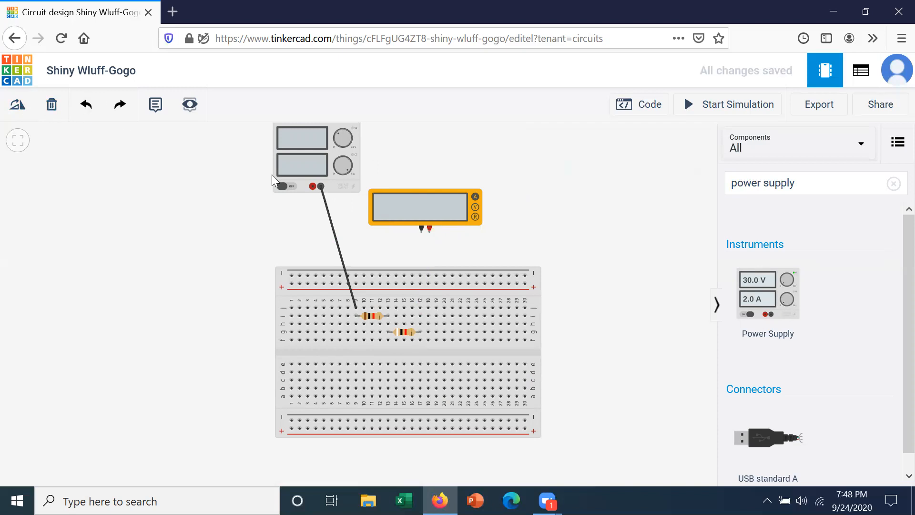
{"action": "left_click", "coordinate": [408, 193]}
{"action": "left_click_drag", "start_coordinate": [408, 193], "coordinate": [168, 165]}
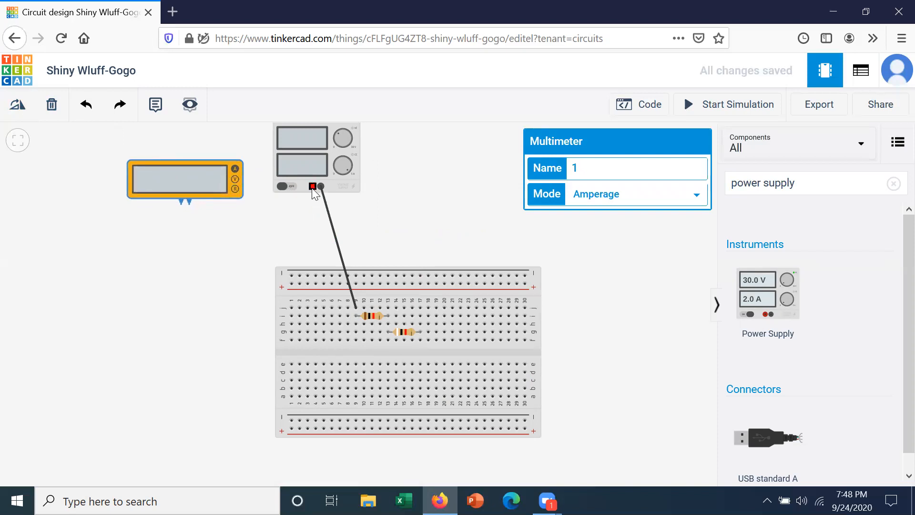
Connect a red wire from the supply's positive terminal to the multimeter's positive probe.
{"action": "left_click", "coordinate": [284, 192]}
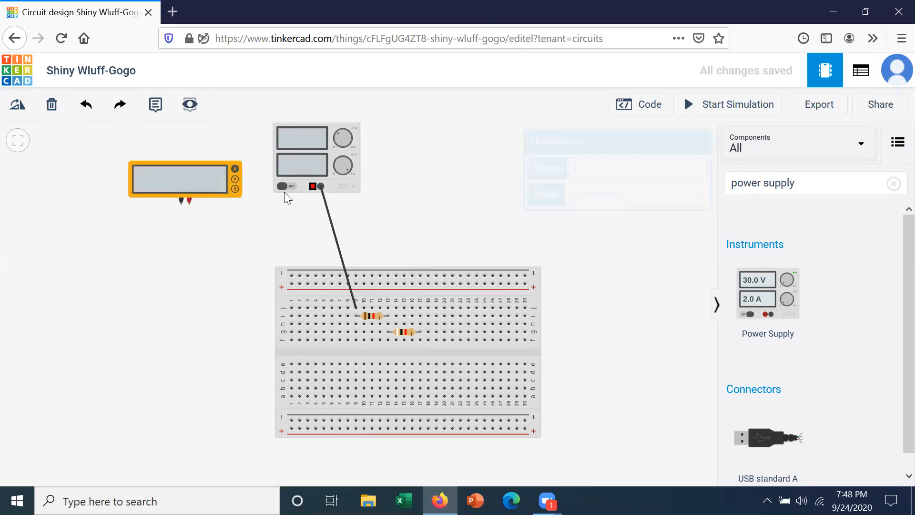
{"action": "left_click", "coordinate": [189, 203]}
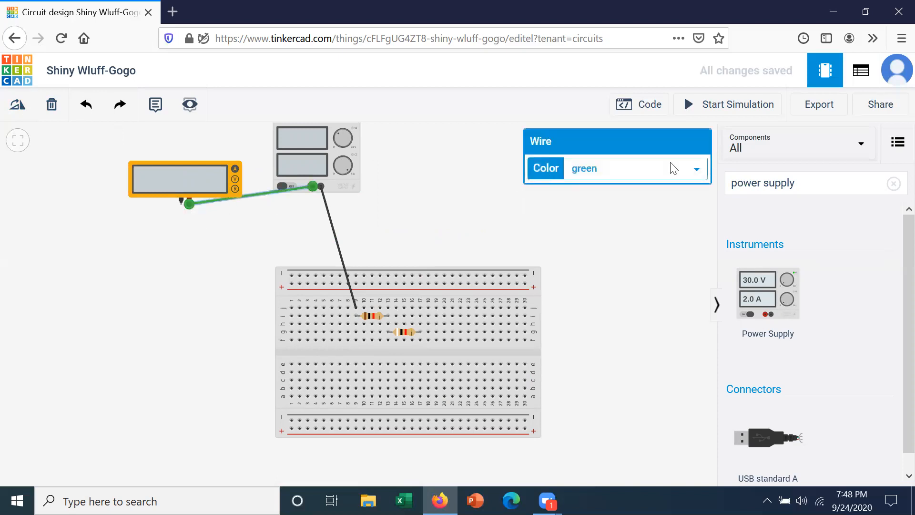
{"action": "left_click", "coordinate": [693, 173]}
{"action": "left_click", "coordinate": [626, 198]}
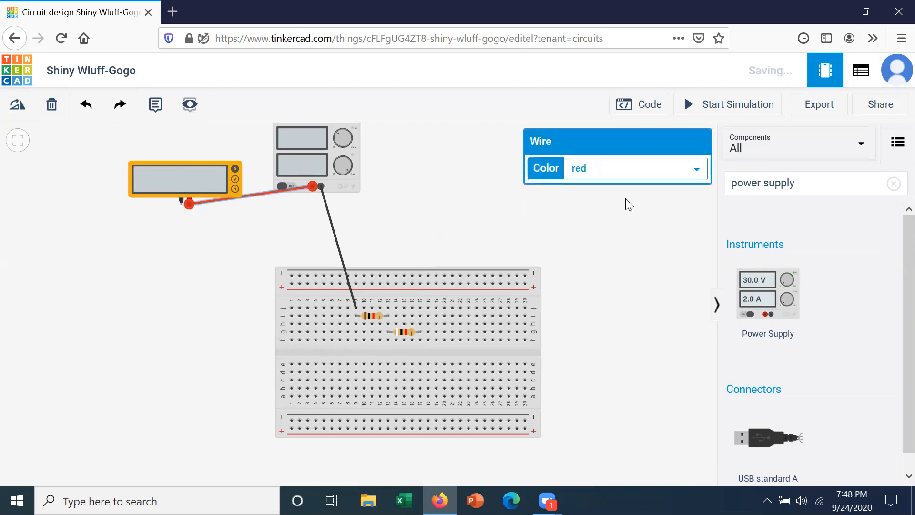
Run a black wire from the multimeter's negative probe to the breadboard.
{"action": "left_click", "coordinate": [181, 200]}
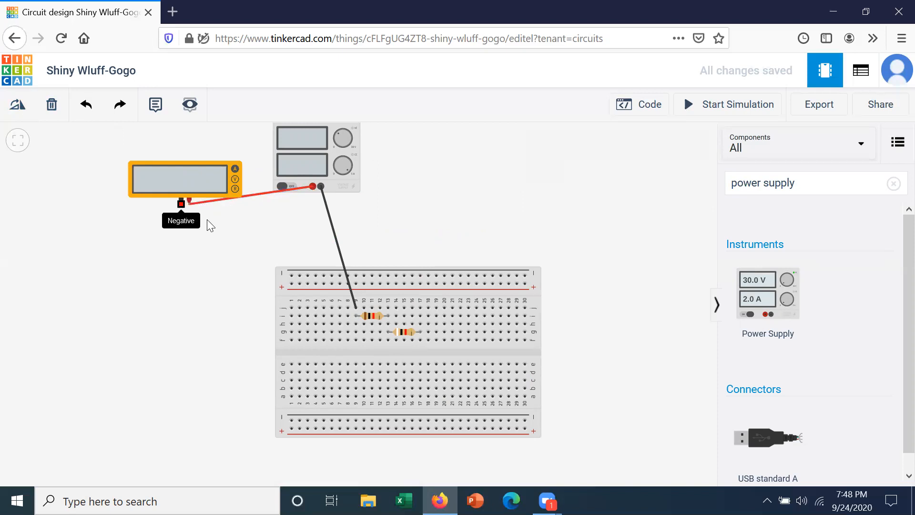
{"action": "left_click", "coordinate": [419, 314]}
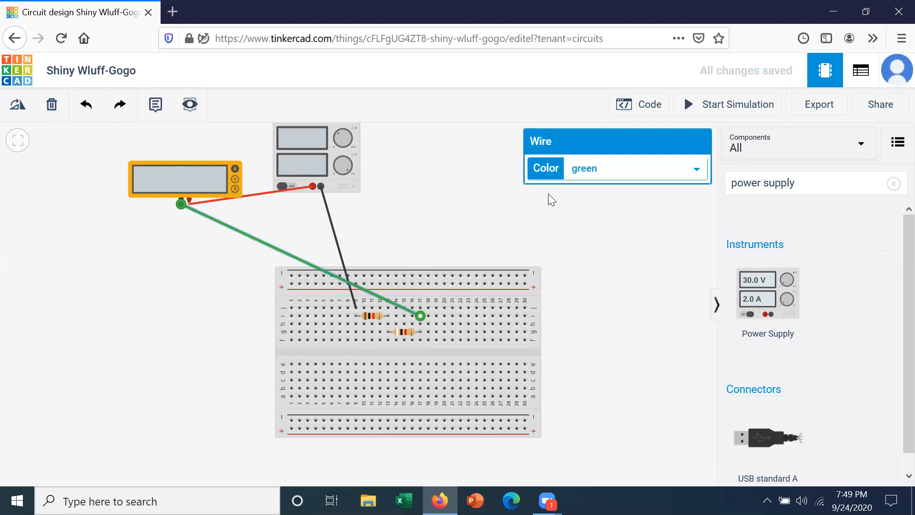
{"action": "left_click", "coordinate": [697, 170]}
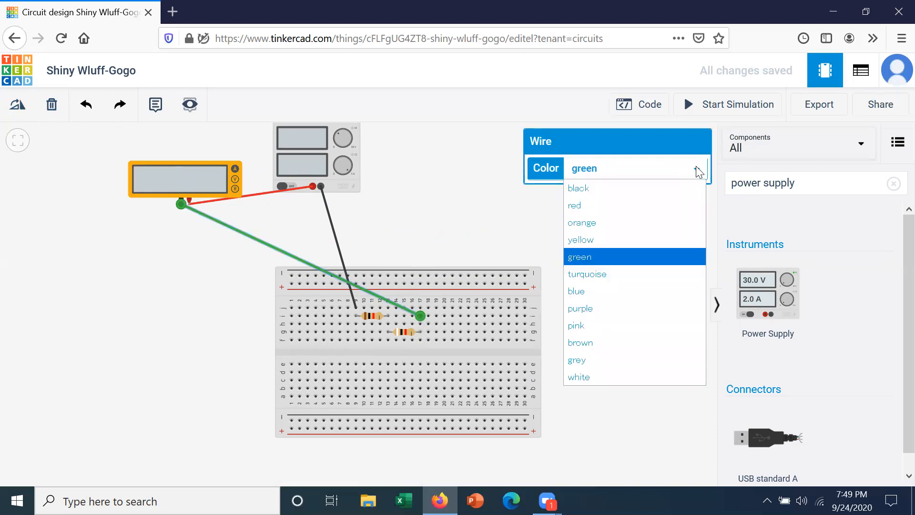
{"action": "left_click", "coordinate": [628, 190]}
{"action": "left_click", "coordinate": [472, 208]}
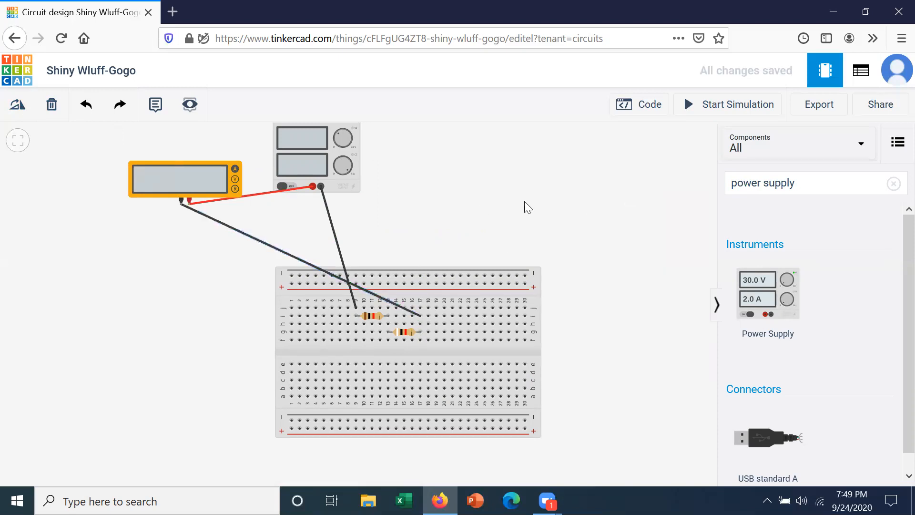
Start the simulation and read the positive 1000 µA current at 10.0 V.
{"action": "left_click", "coordinate": [726, 110]}
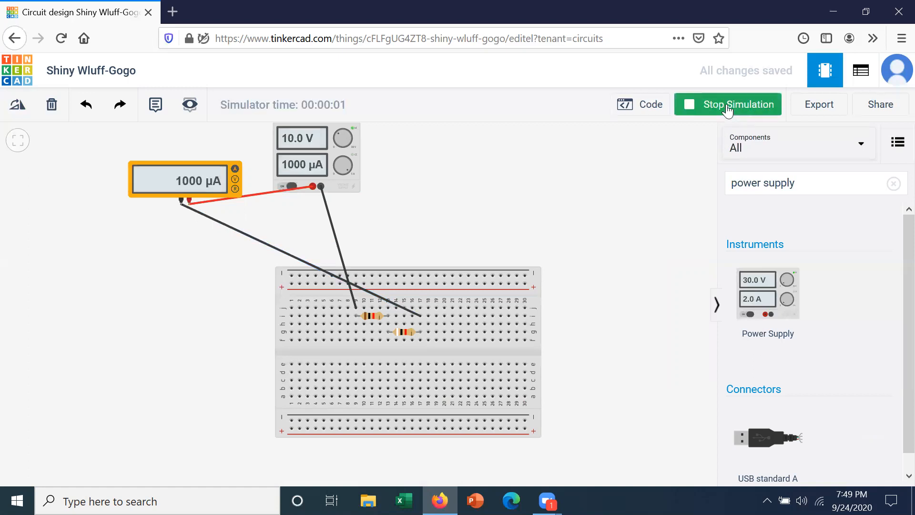